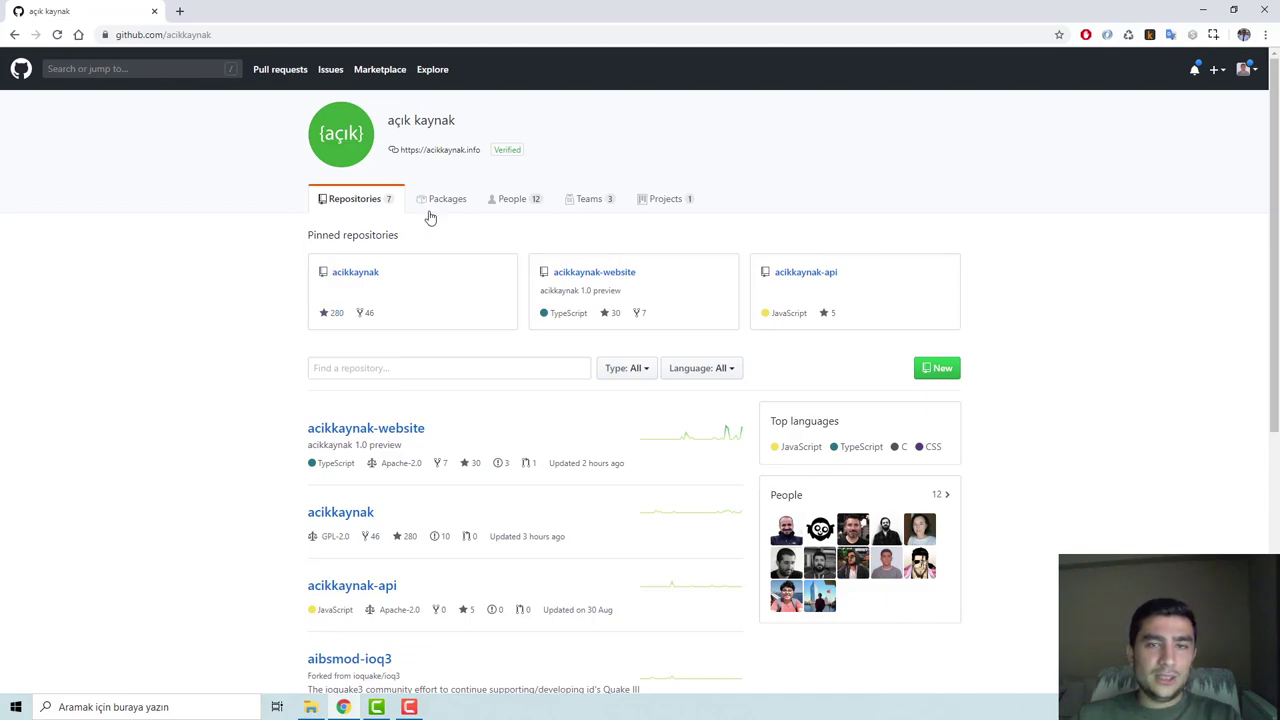
Look through the açık kaynak organization's repository list and its type and language filter options
scroll(380, 265, "down", 1)
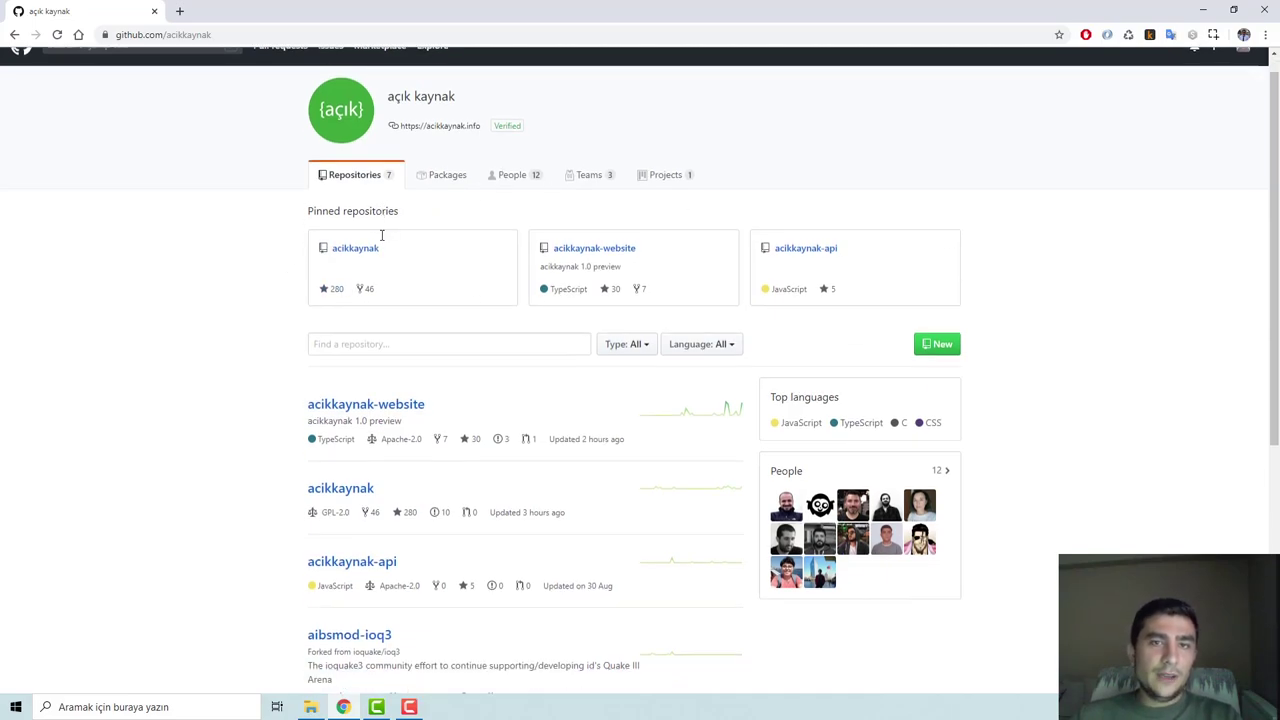
scroll(478, 364, "down", 5)
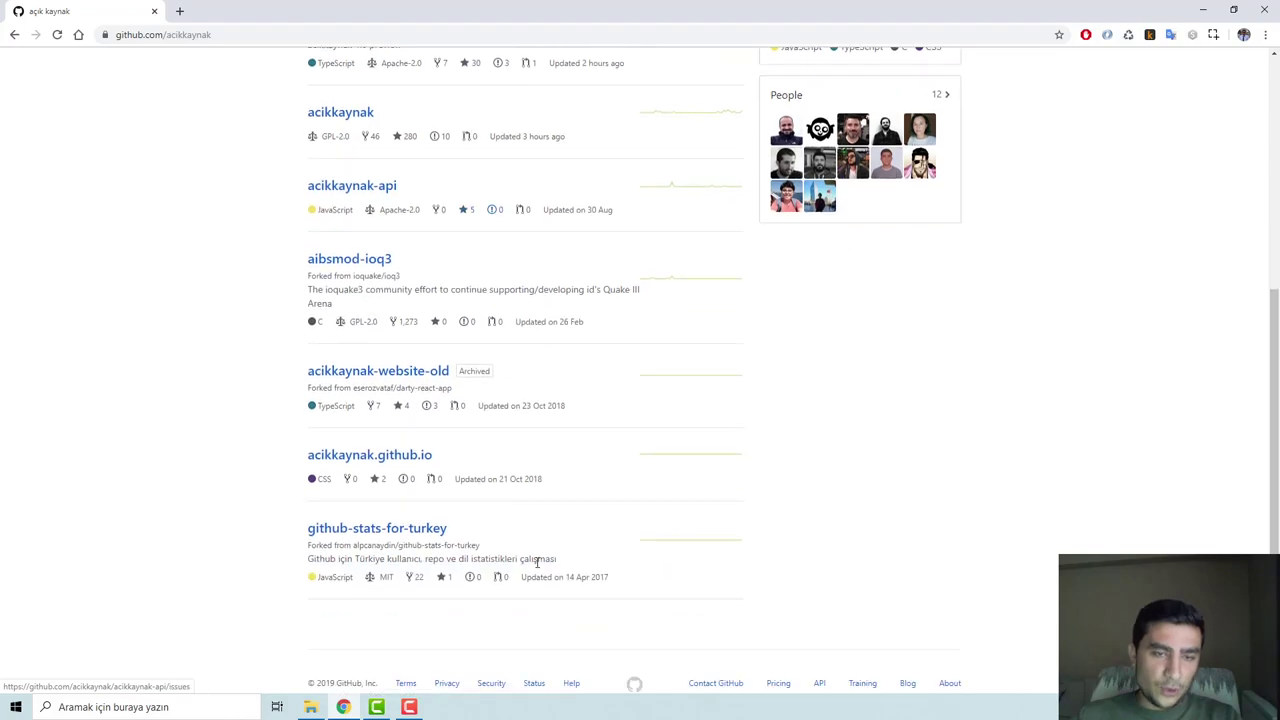
scroll(530, 578, "up", 5)
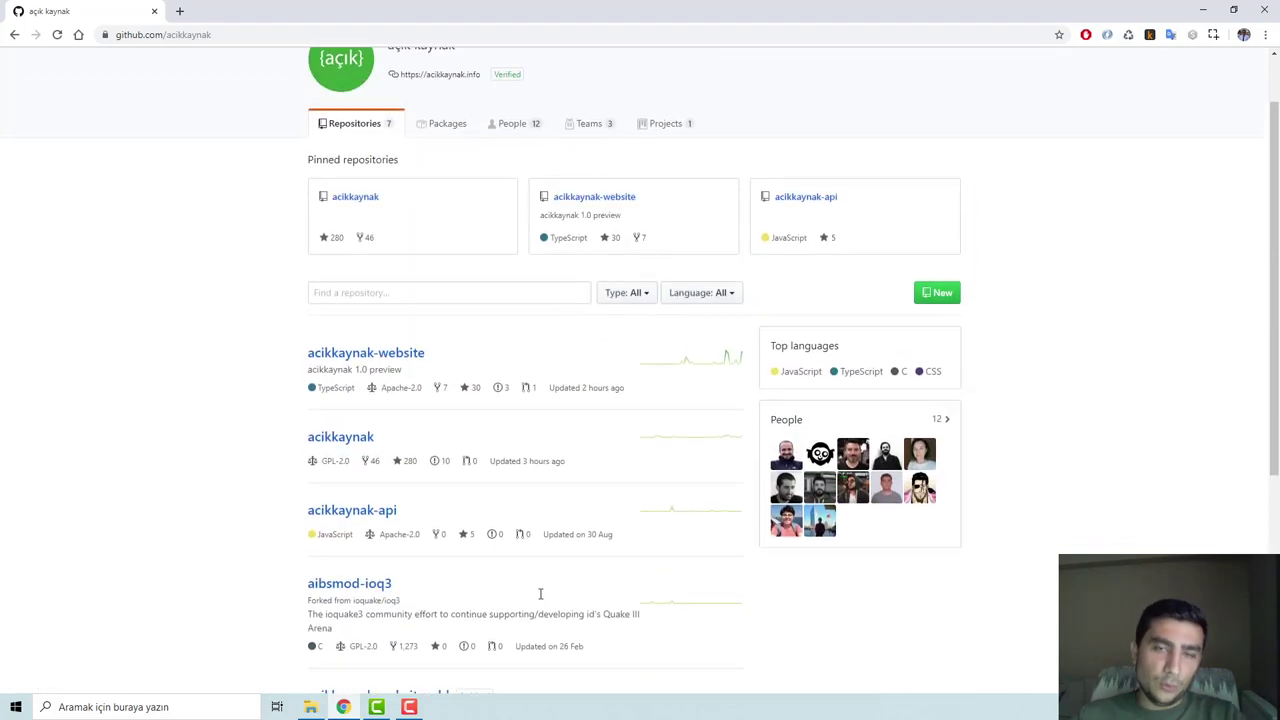
left_click(628, 300)
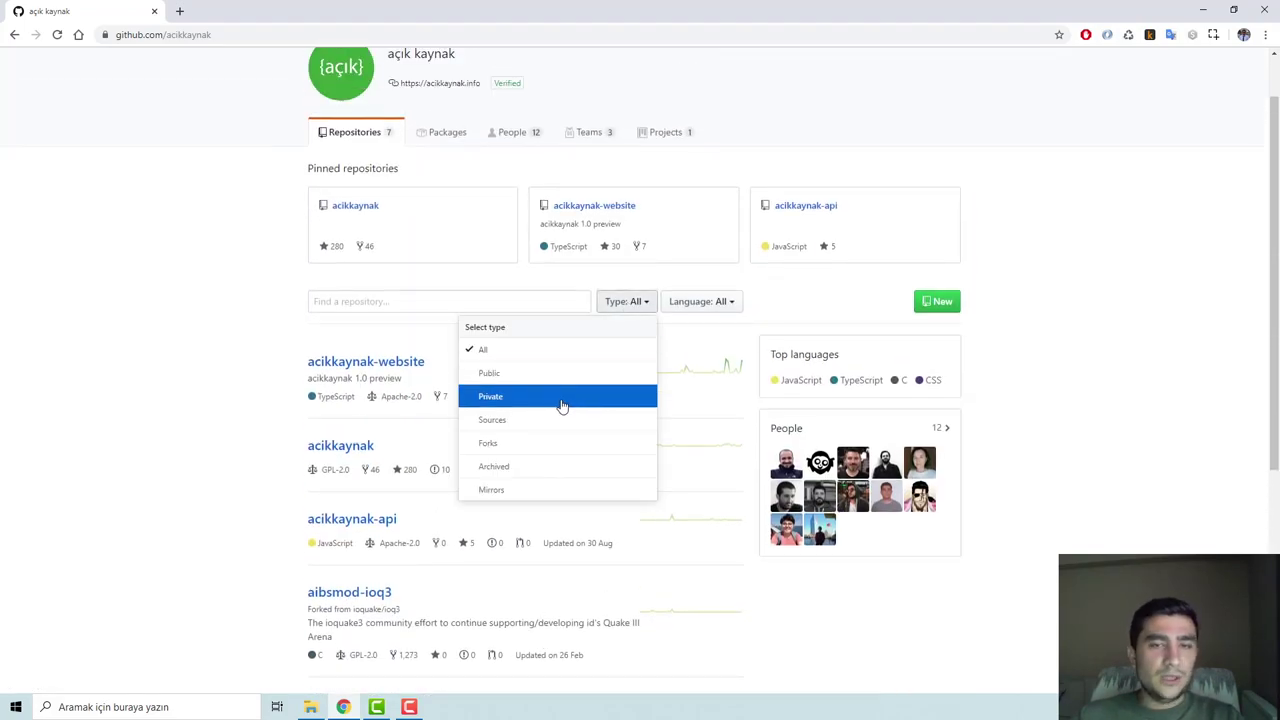
left_click(731, 301)
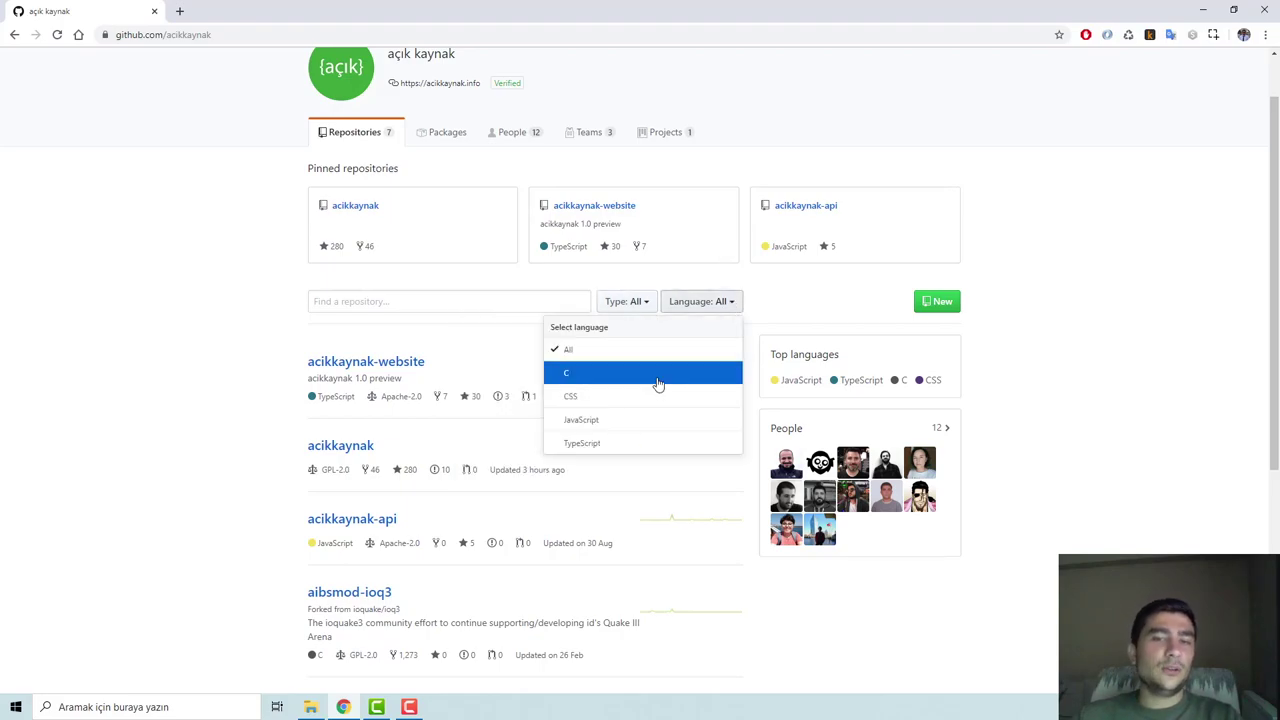
left_click(161, 413)
scroll(331, 403, "up", 1)
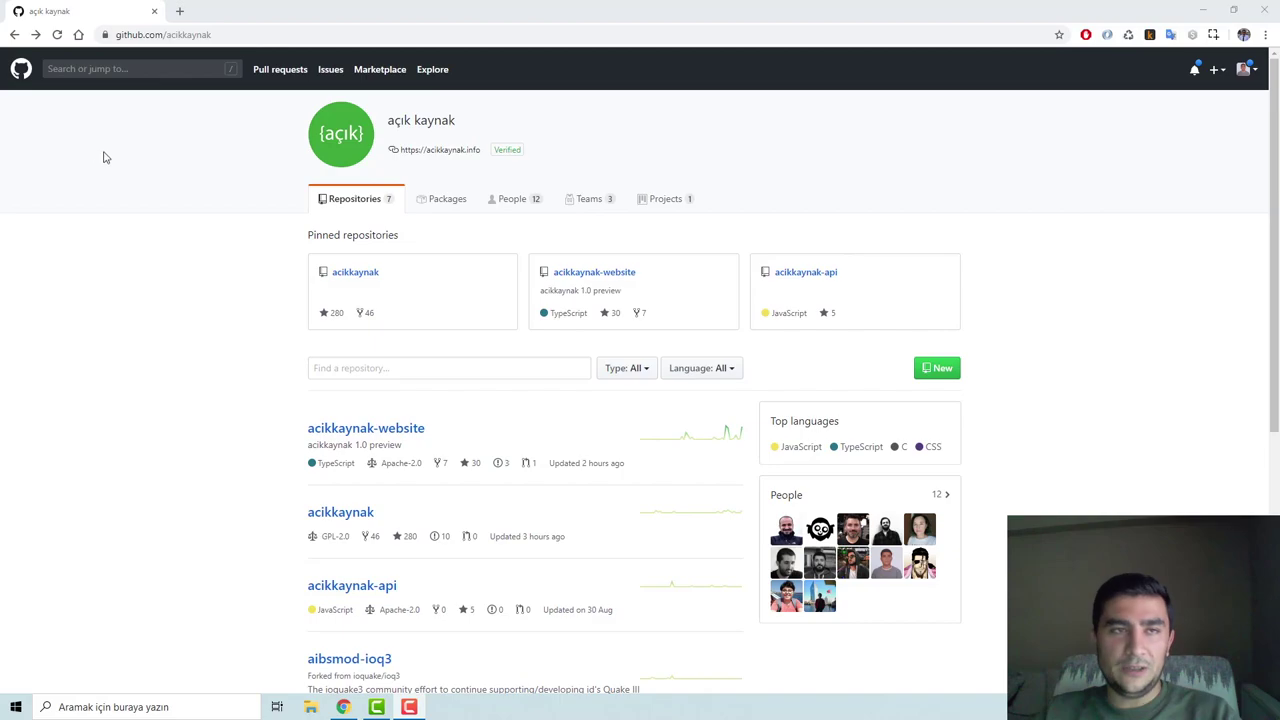
Start a new repository named youtube-test with the description "test", initialized with a README
left_click(21, 68)
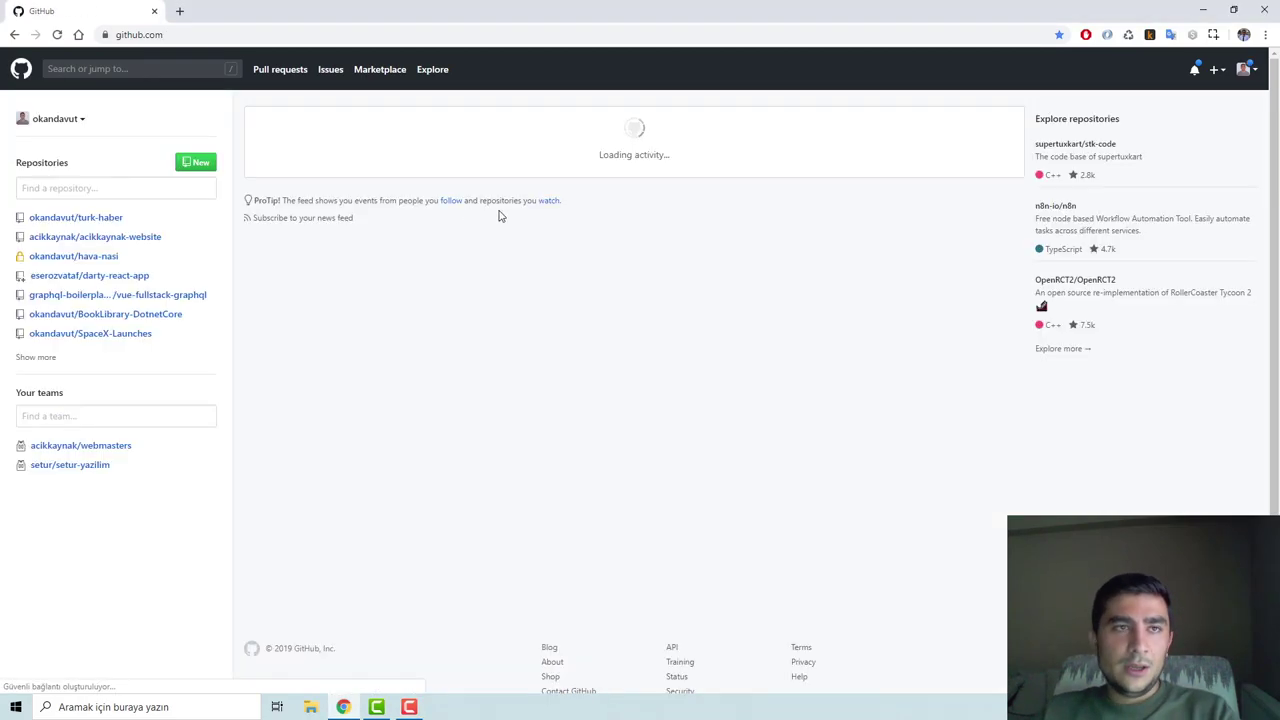
left_click(1214, 74)
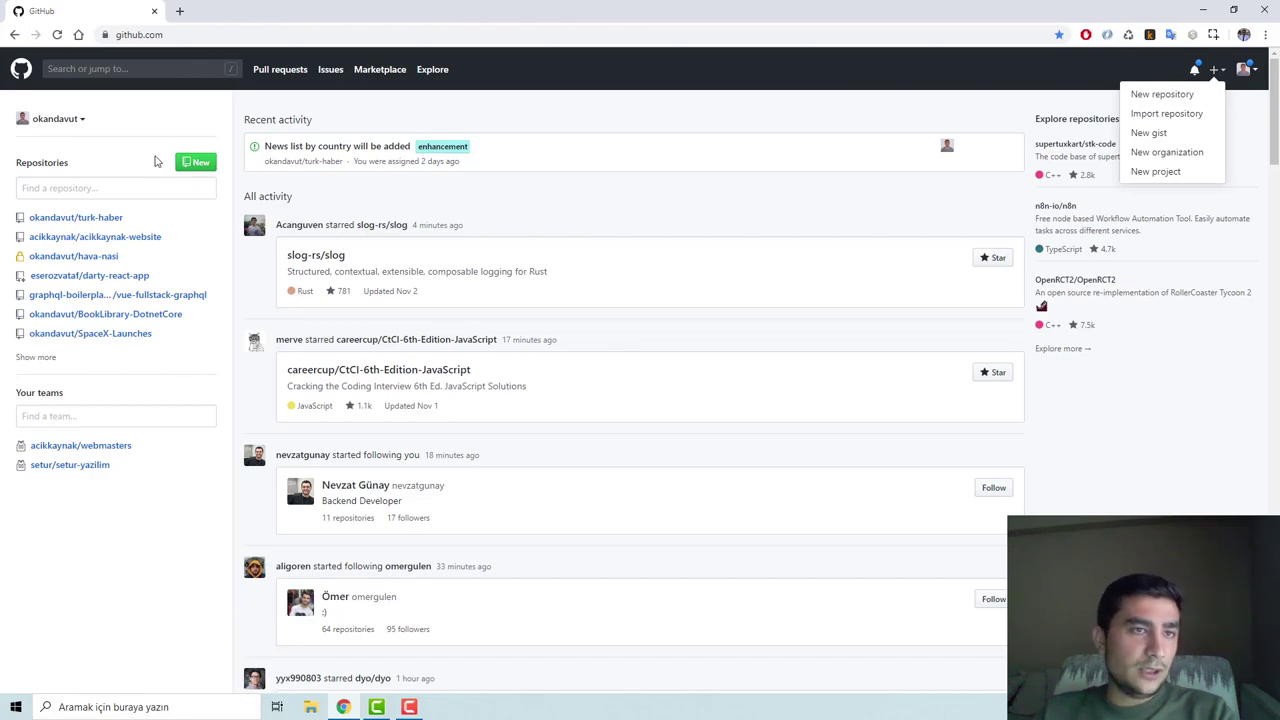
left_click(190, 167)
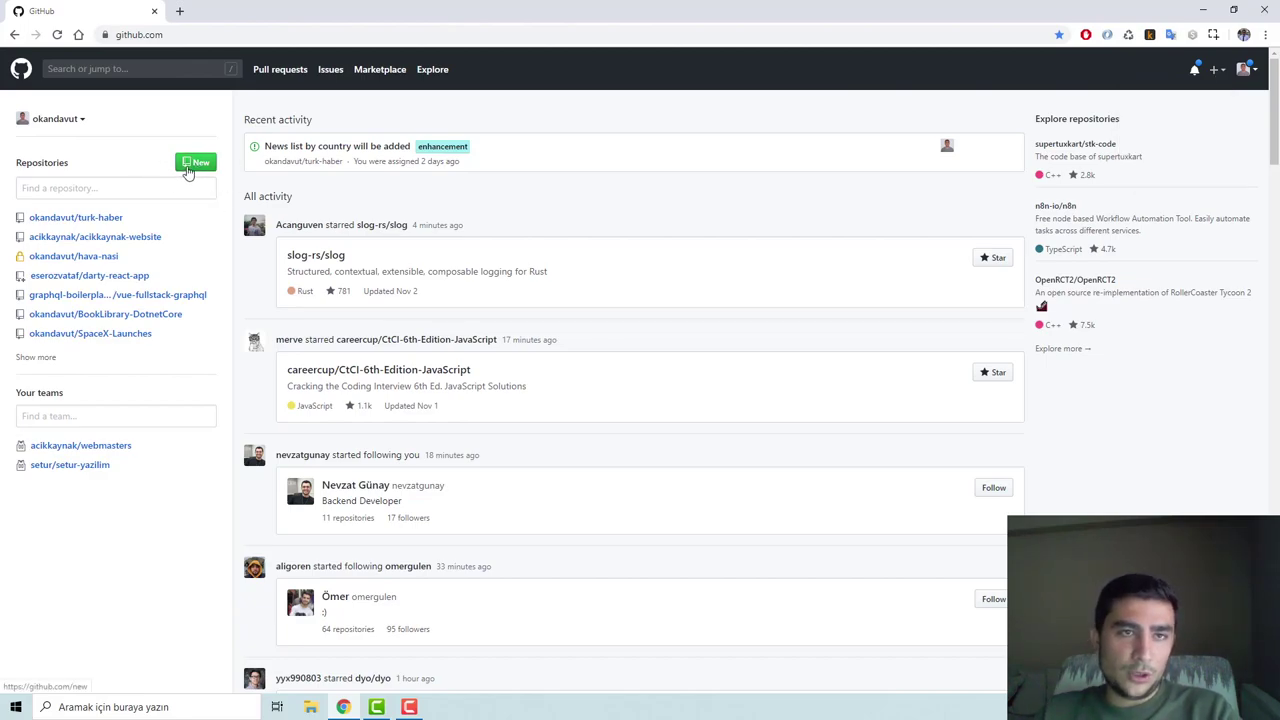
left_click(188, 172)
left_click(563, 238)
type("youtube-")
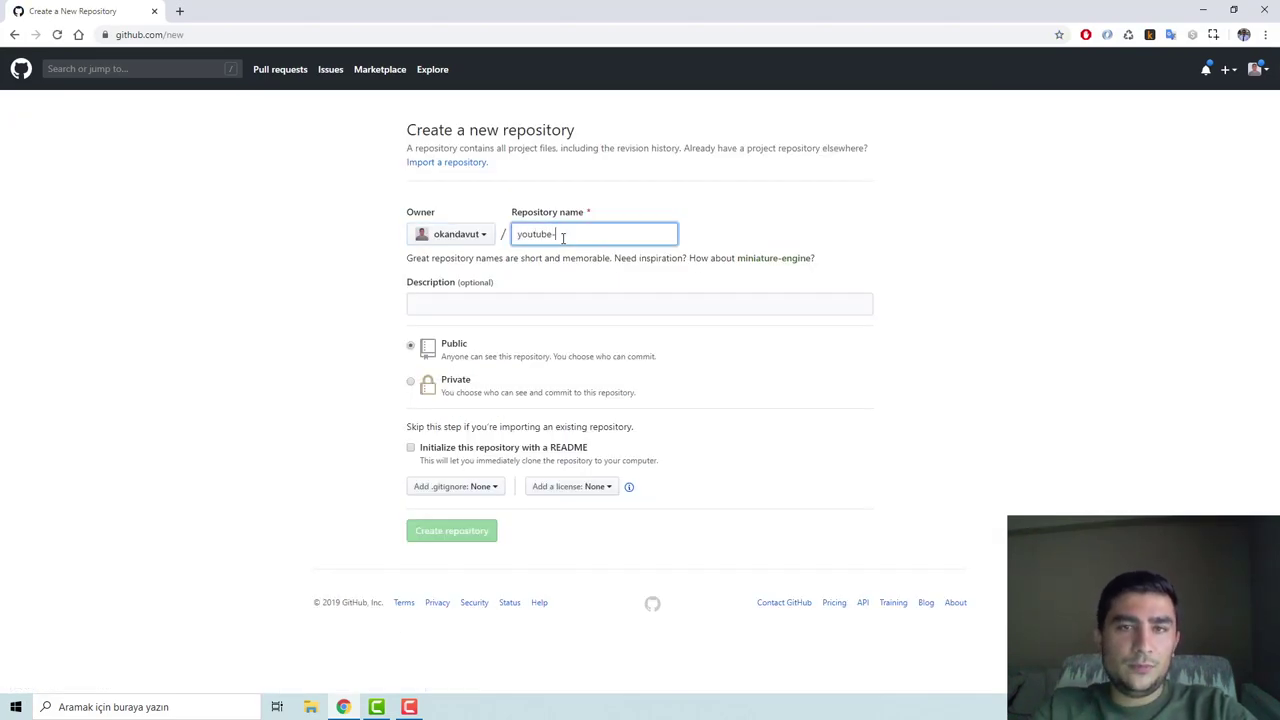
type("test")
left_click(515, 295)
type("test")
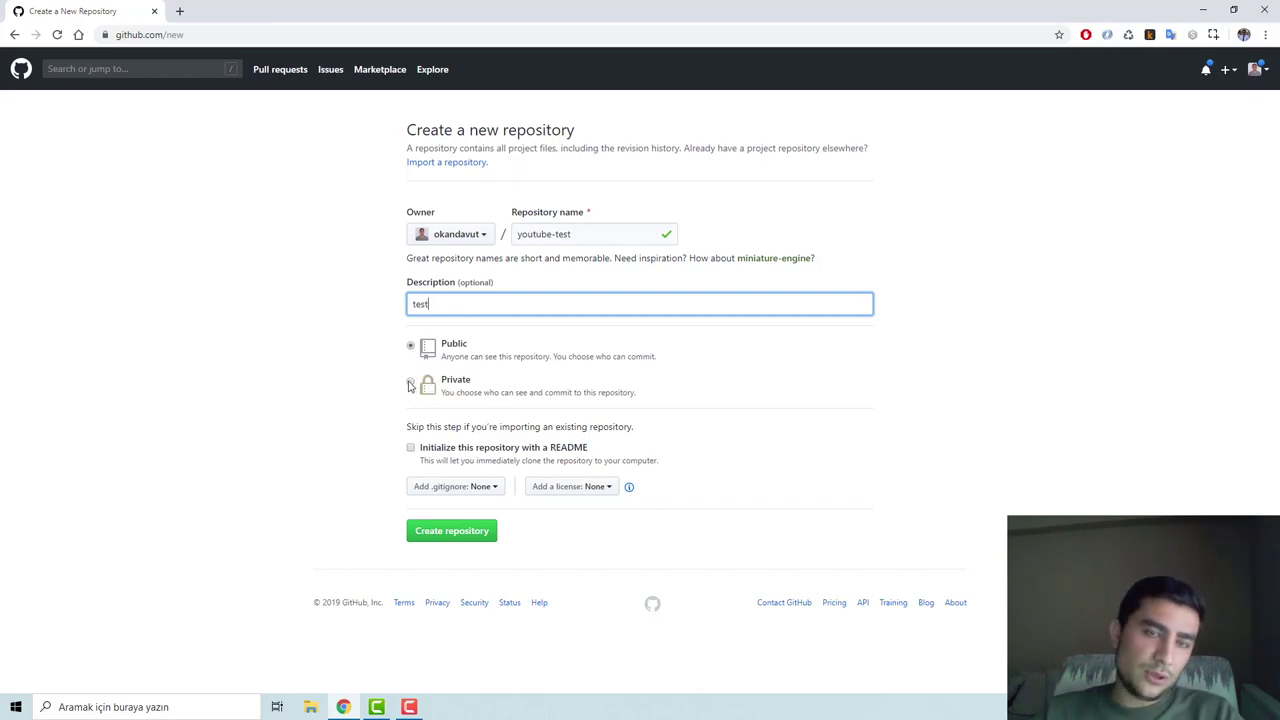
left_click(468, 452)
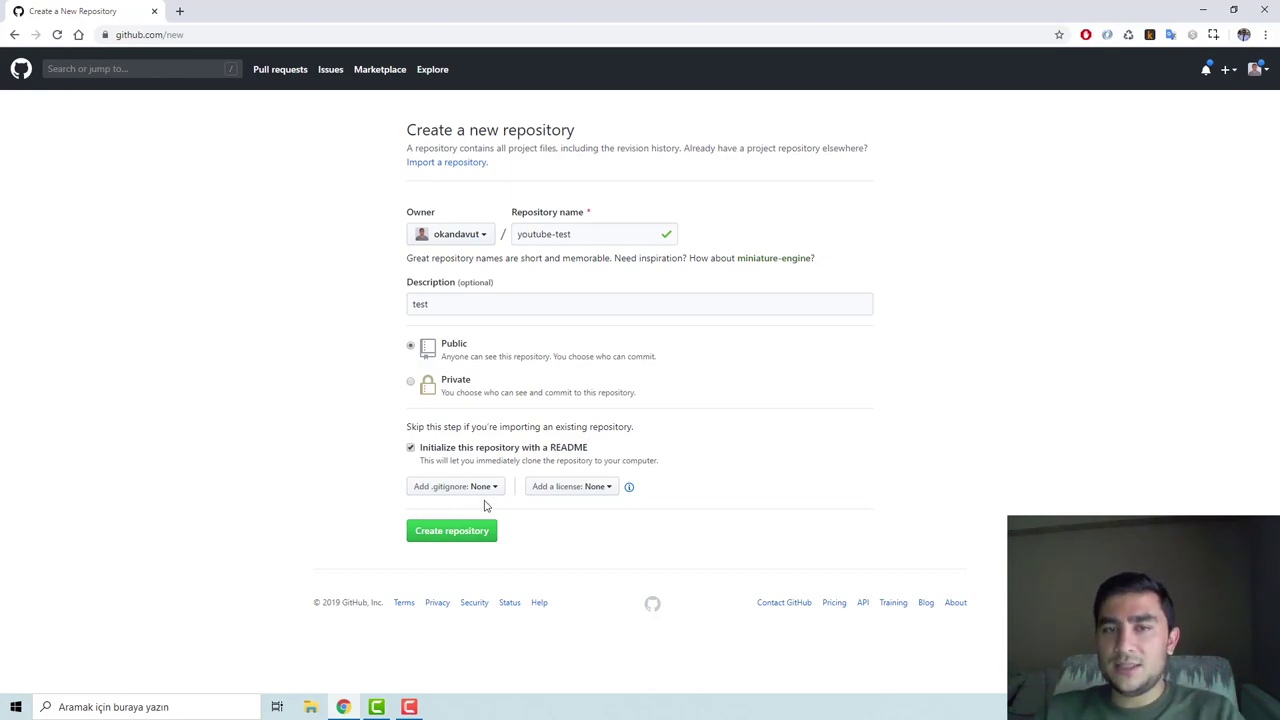
left_click(470, 488)
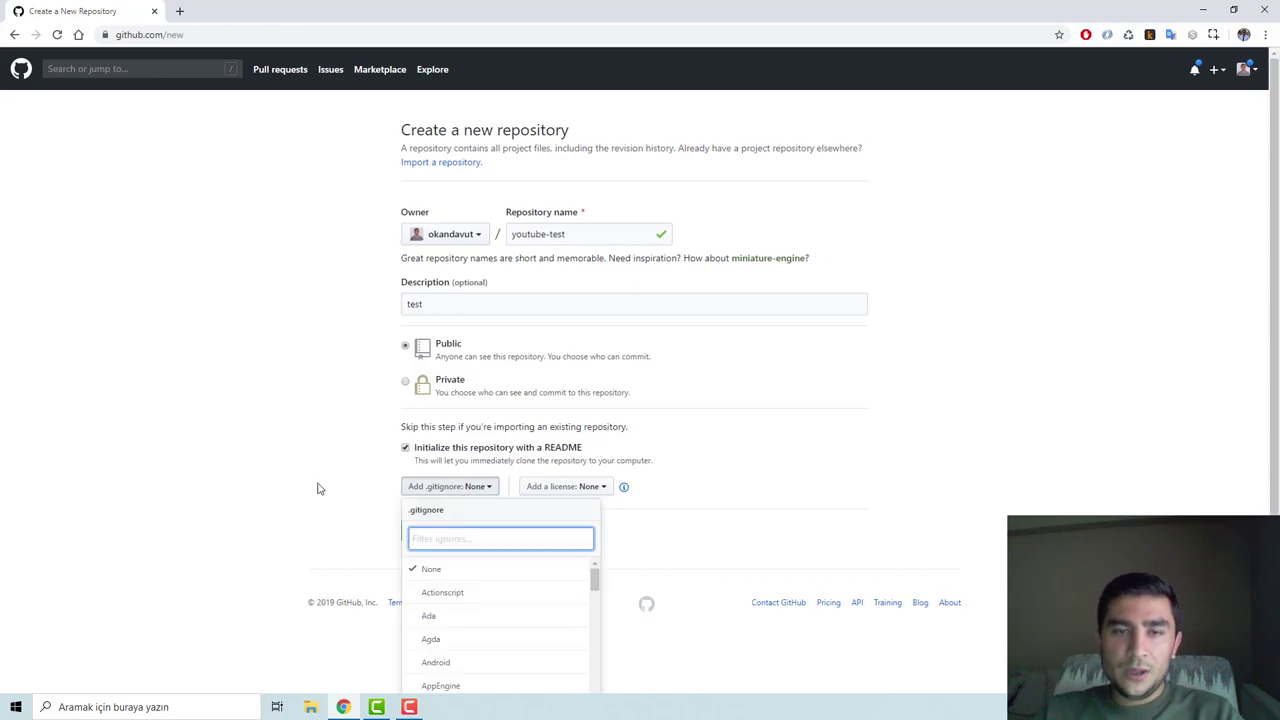
type("npm")
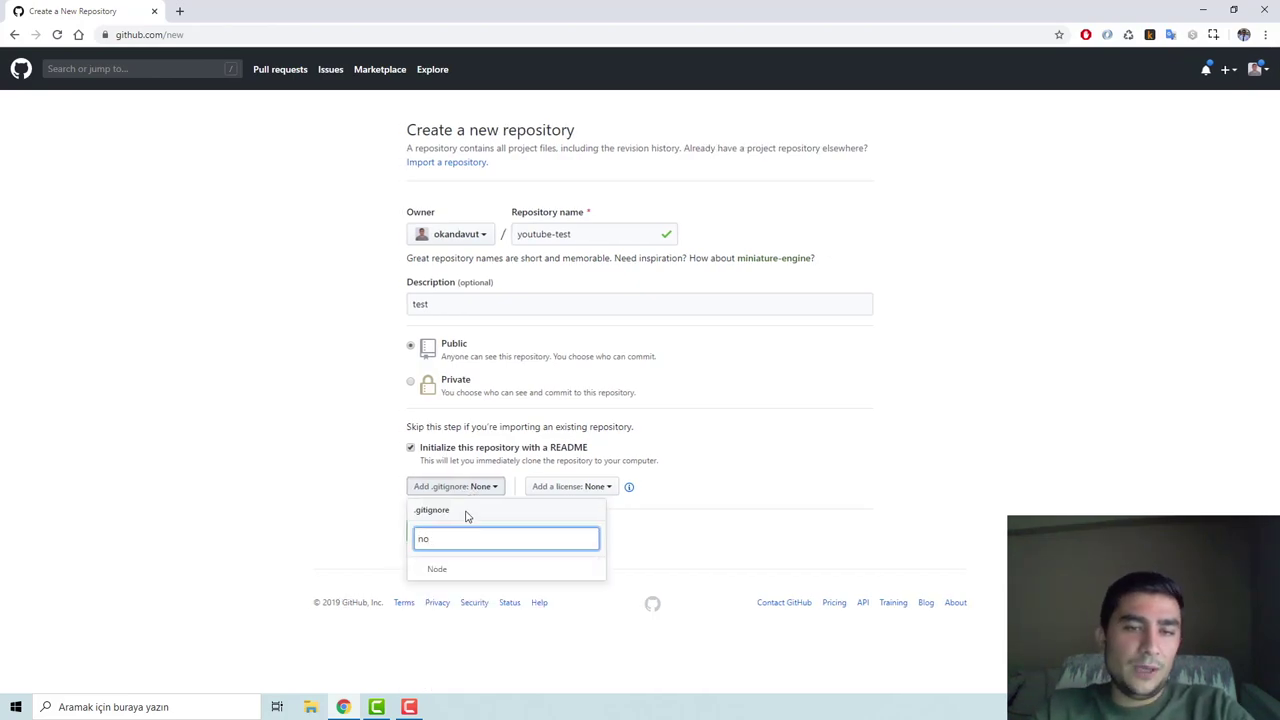
key("BackSpace")
key("BackSpace")
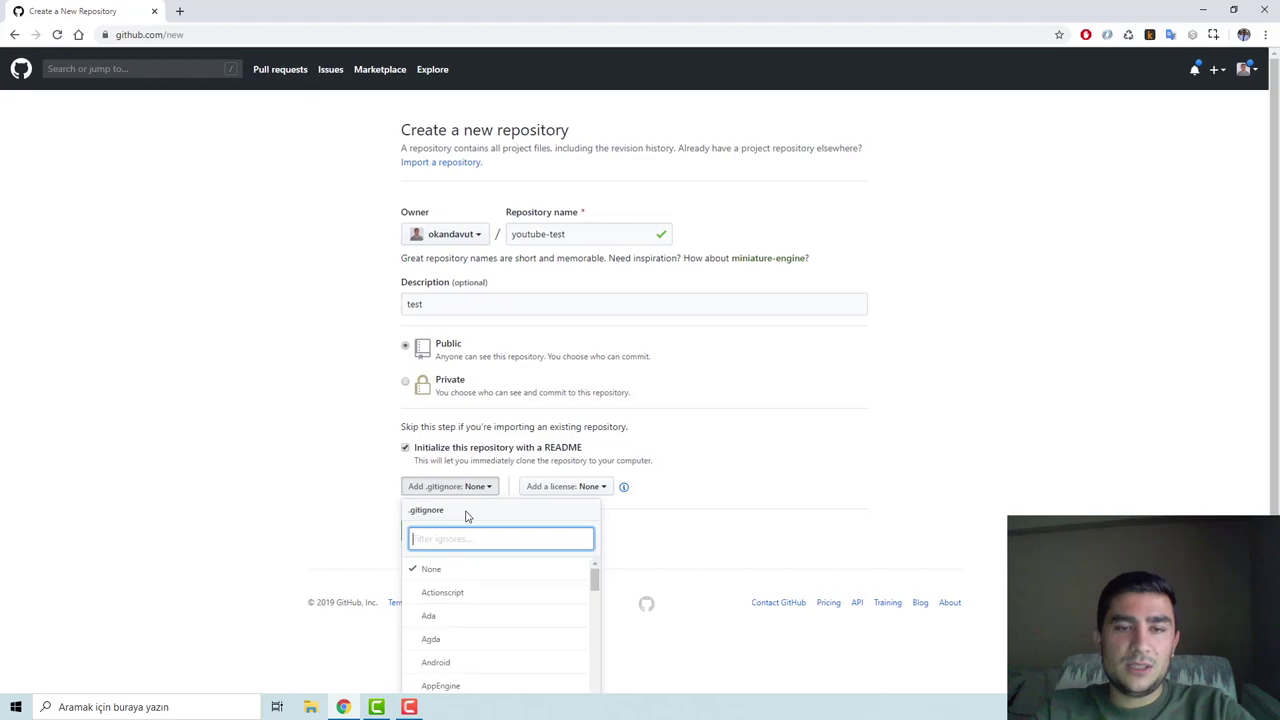
type("node")
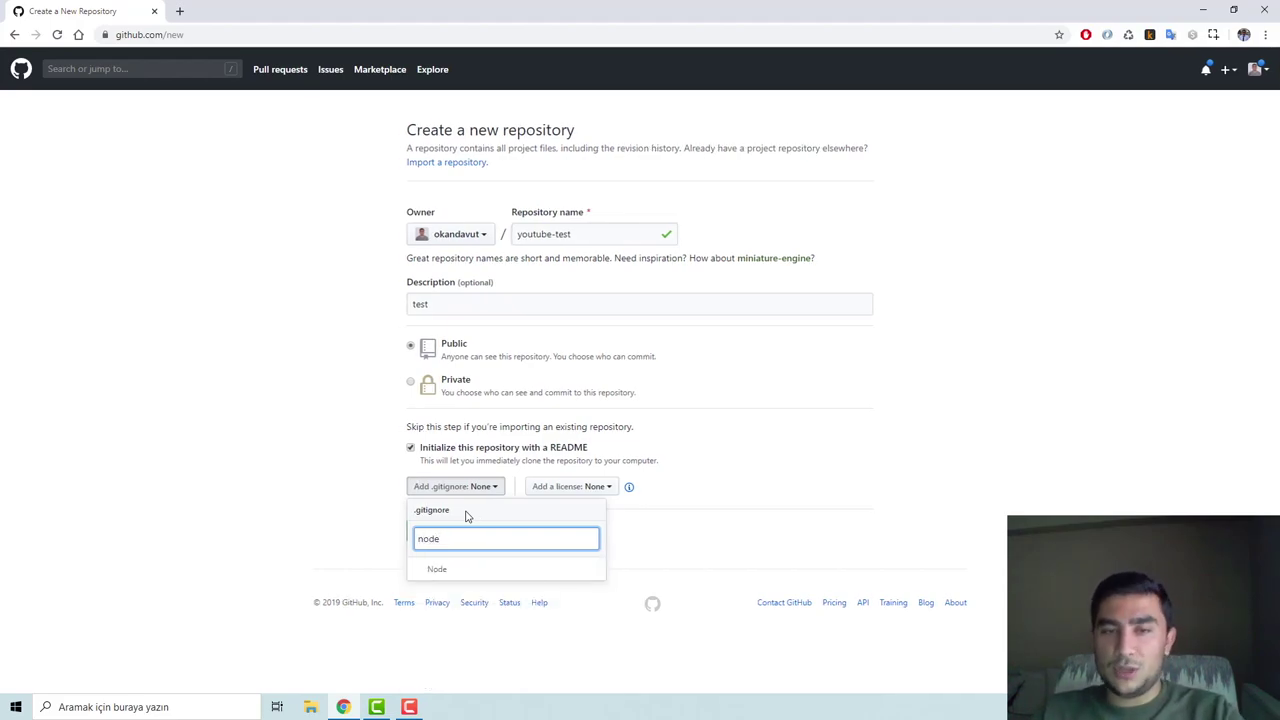
left_click(296, 537)
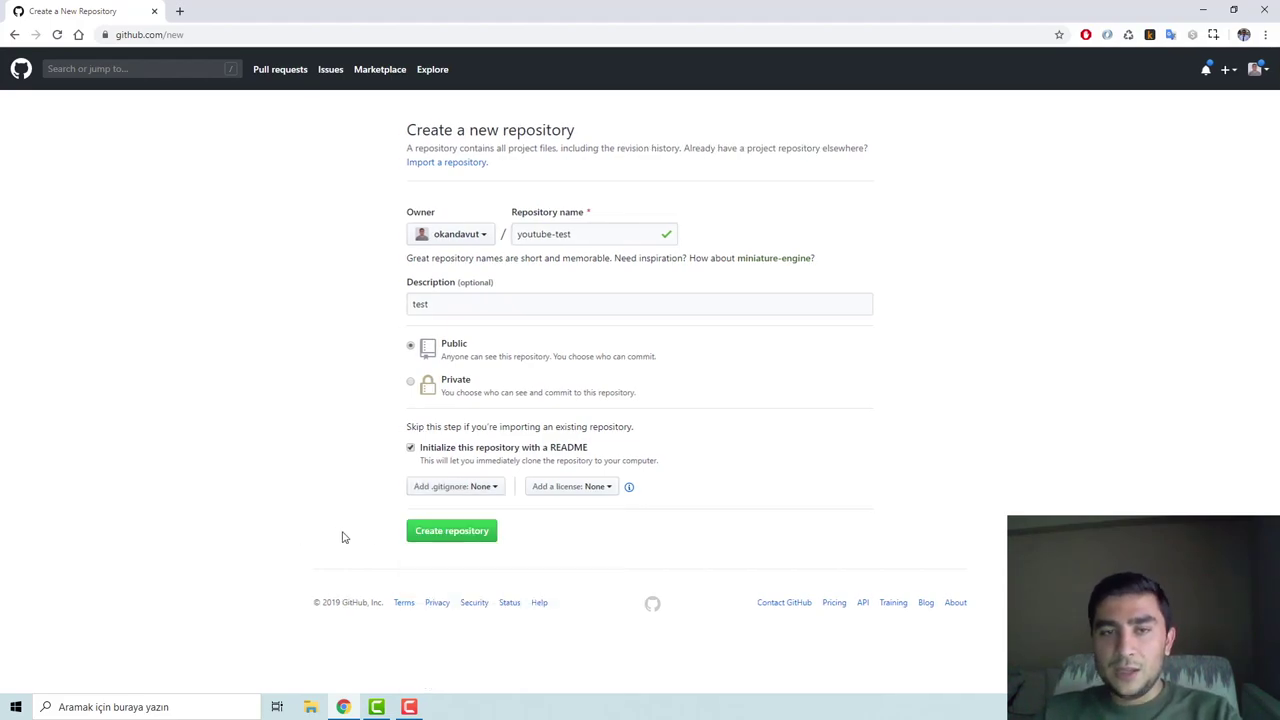
Create the youtube-test repository with the entered settings
left_click(451, 545)
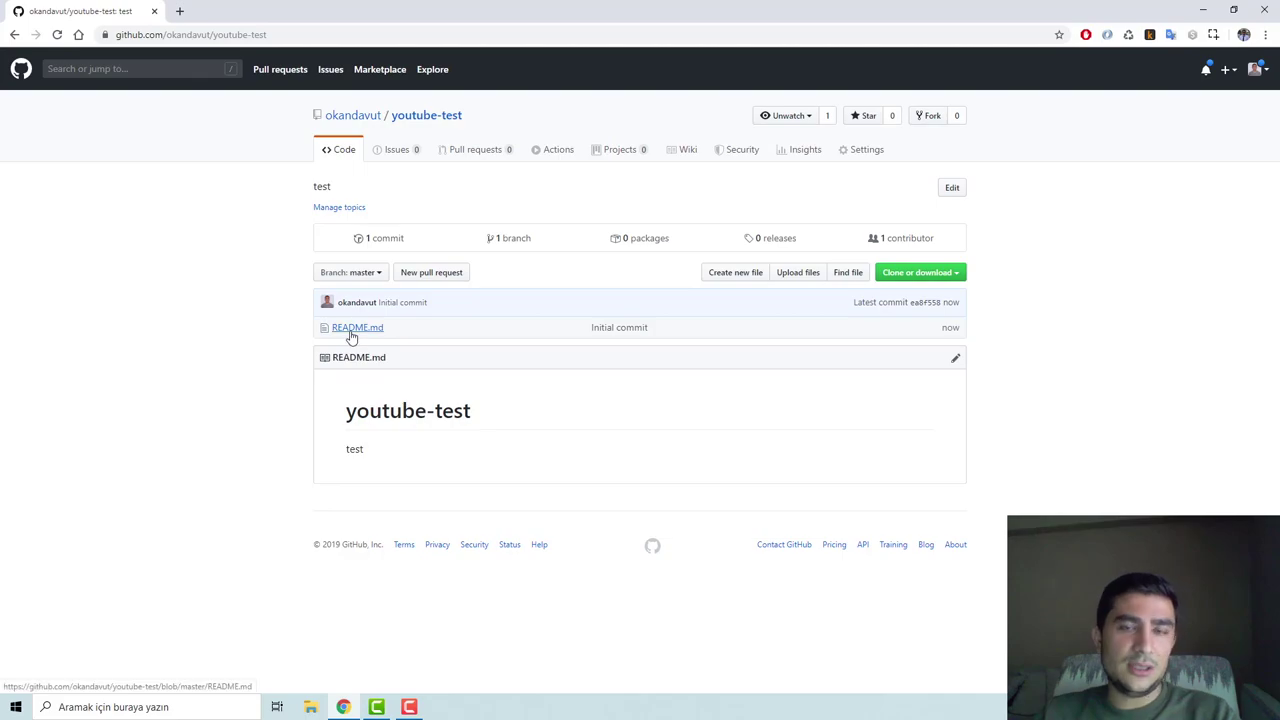
Start a new issue in youtube-test titled "Açıklama eklenecektir." with the comment "Lütfen açıklama eklemeyi unutmayınız."
left_click(402, 161)
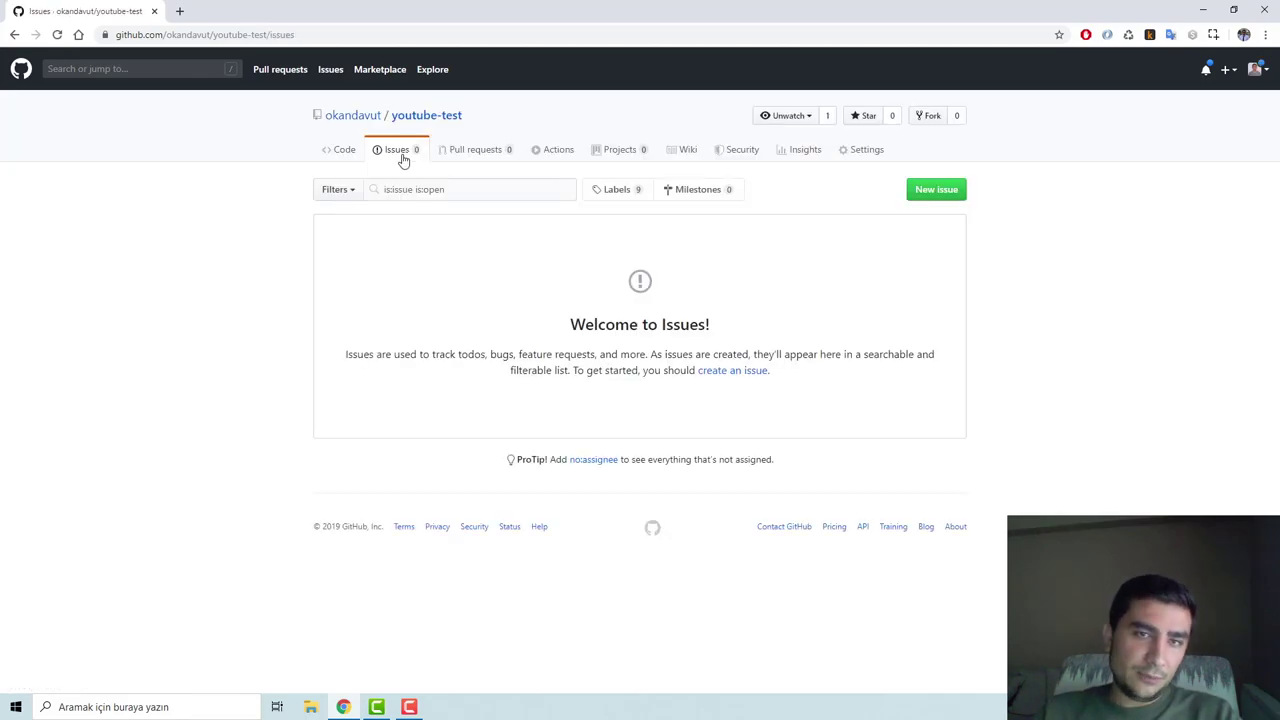
left_click_drag(566, 271, 855, 383)
left_click(855, 383)
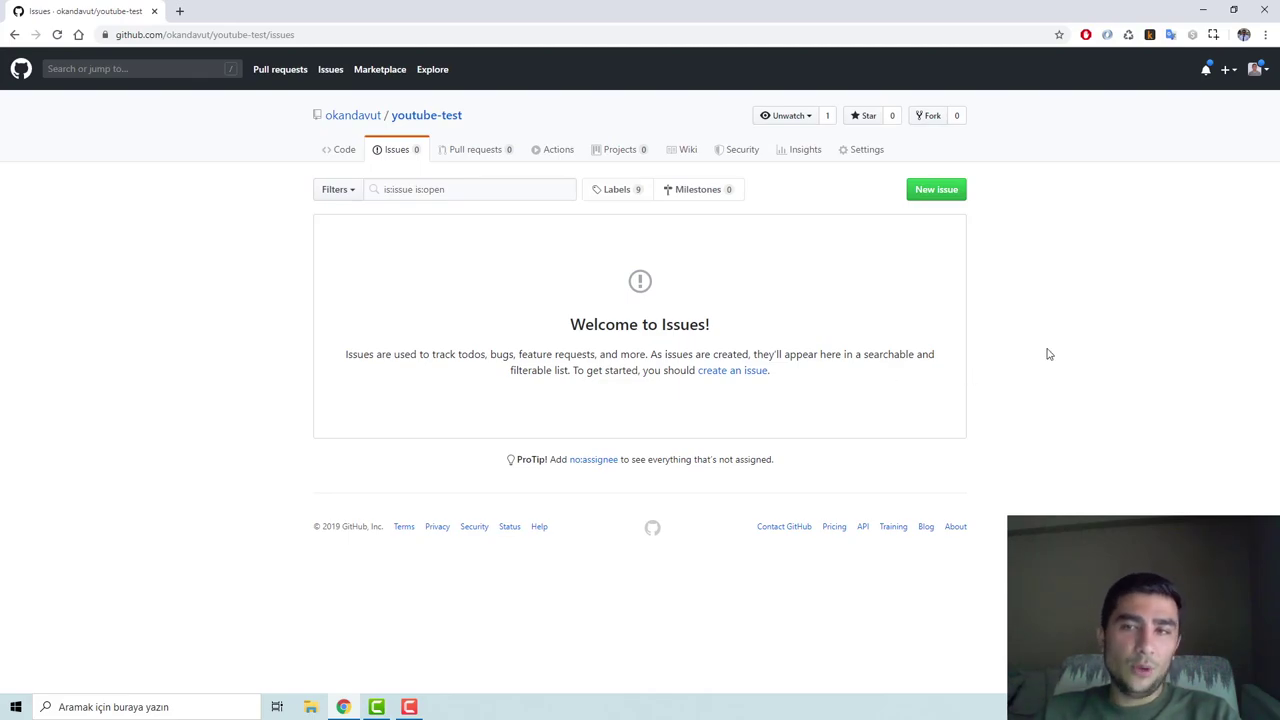
left_click(947, 195)
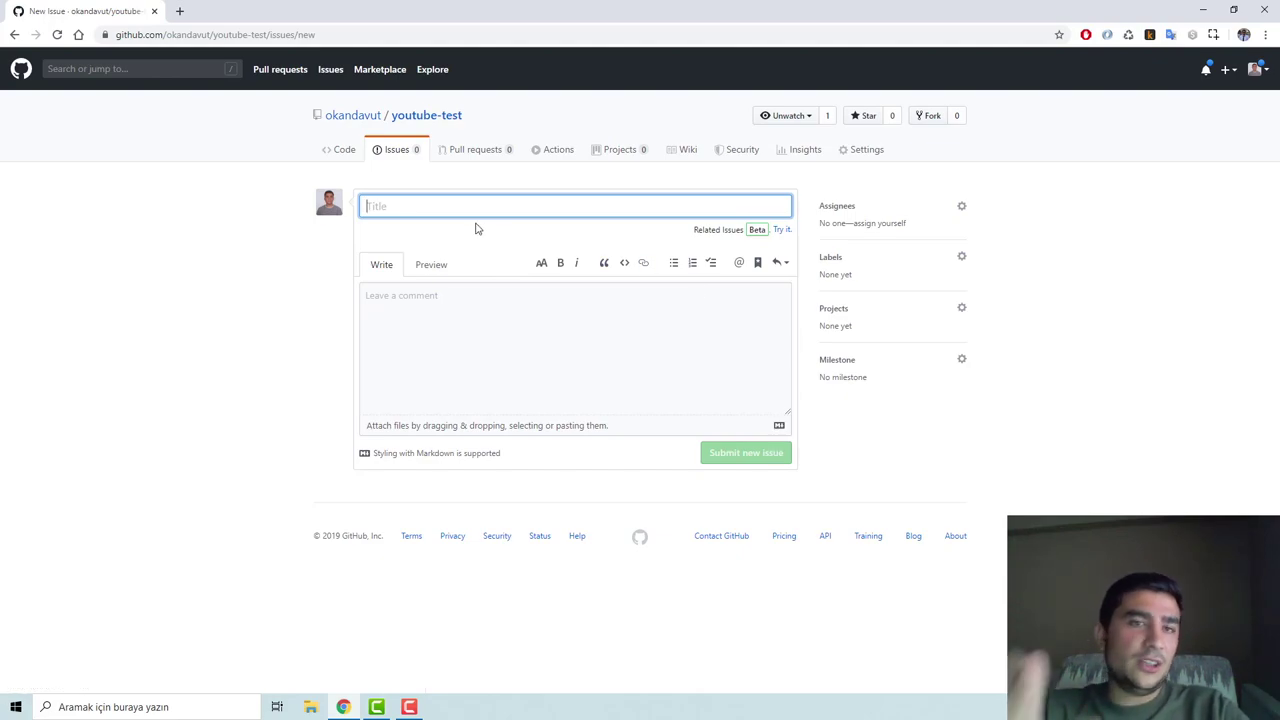
type("Açık")
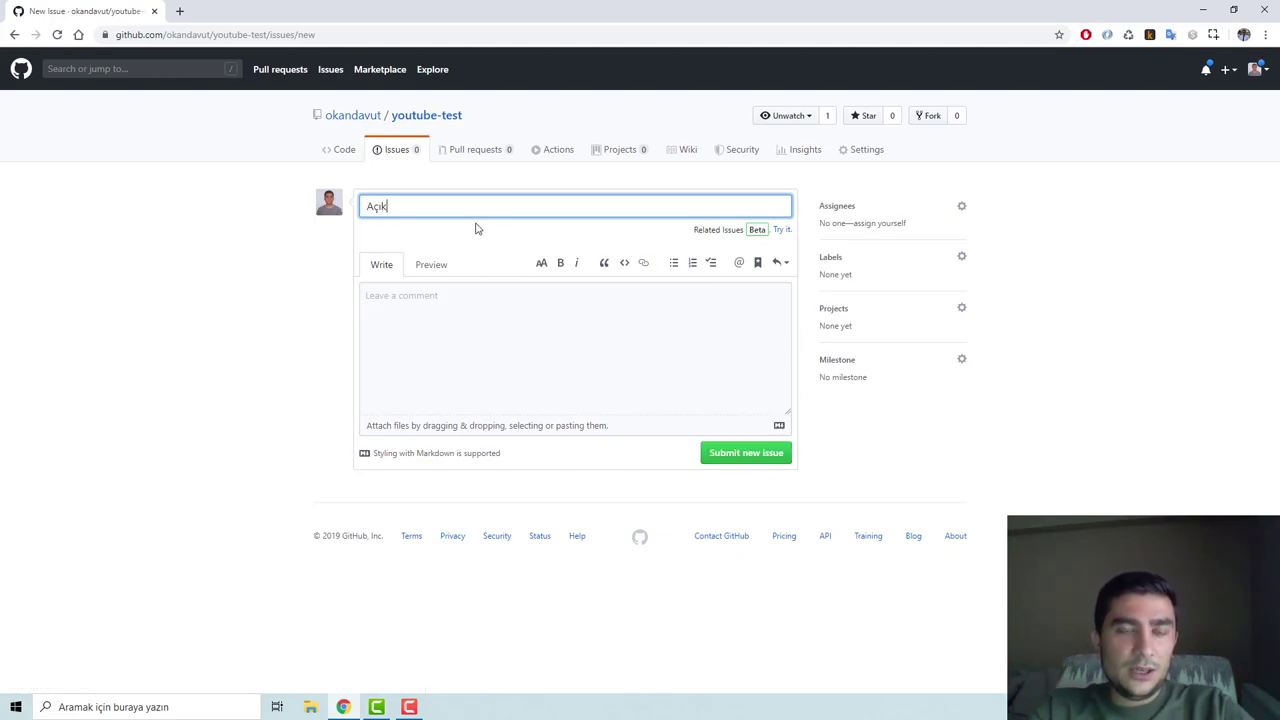
type("lama eklenecektir.")
key("Tab")
key("Tab")
left_click(376, 315)
type("Lütfen açıklama eklemeyi unutmayınız.")
Assign the new issue to the repository owner's account
left_click(822, 206)
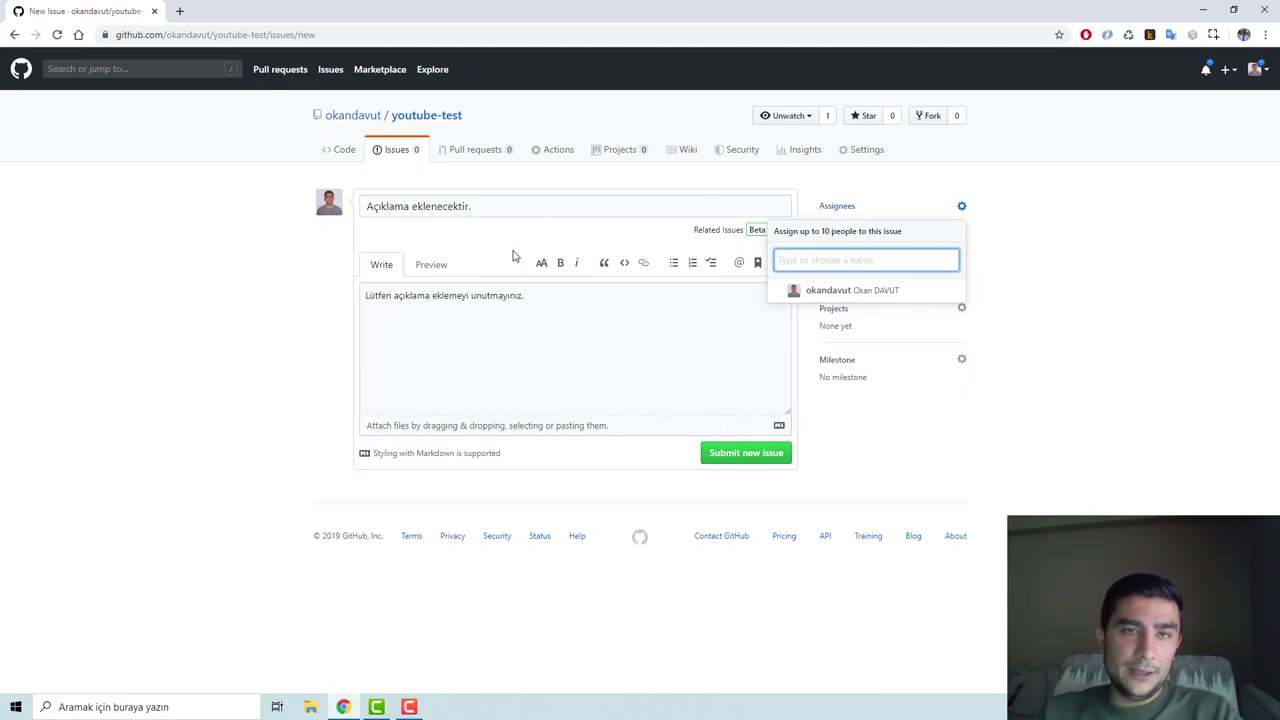
left_click(800, 291)
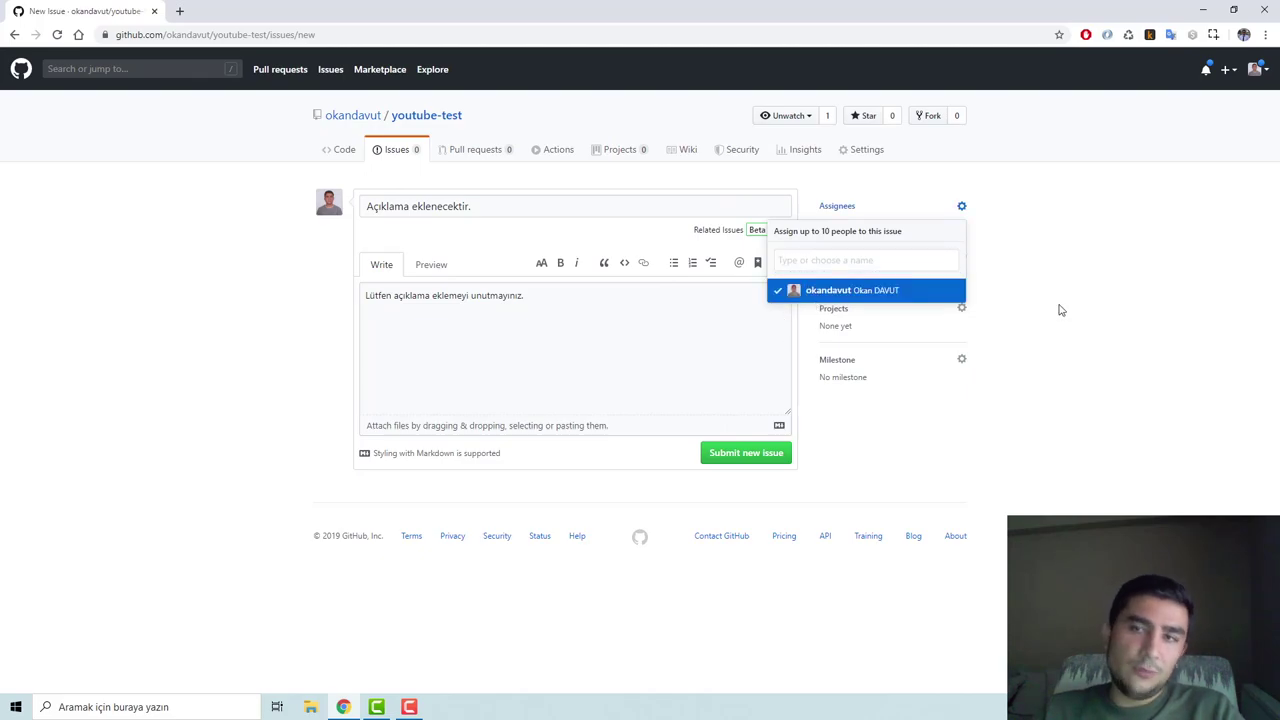
left_click(1062, 311)
Review the available labels and apply the enhancement label to the new issue
left_click(860, 271)
scroll(894, 386, "down", 3)
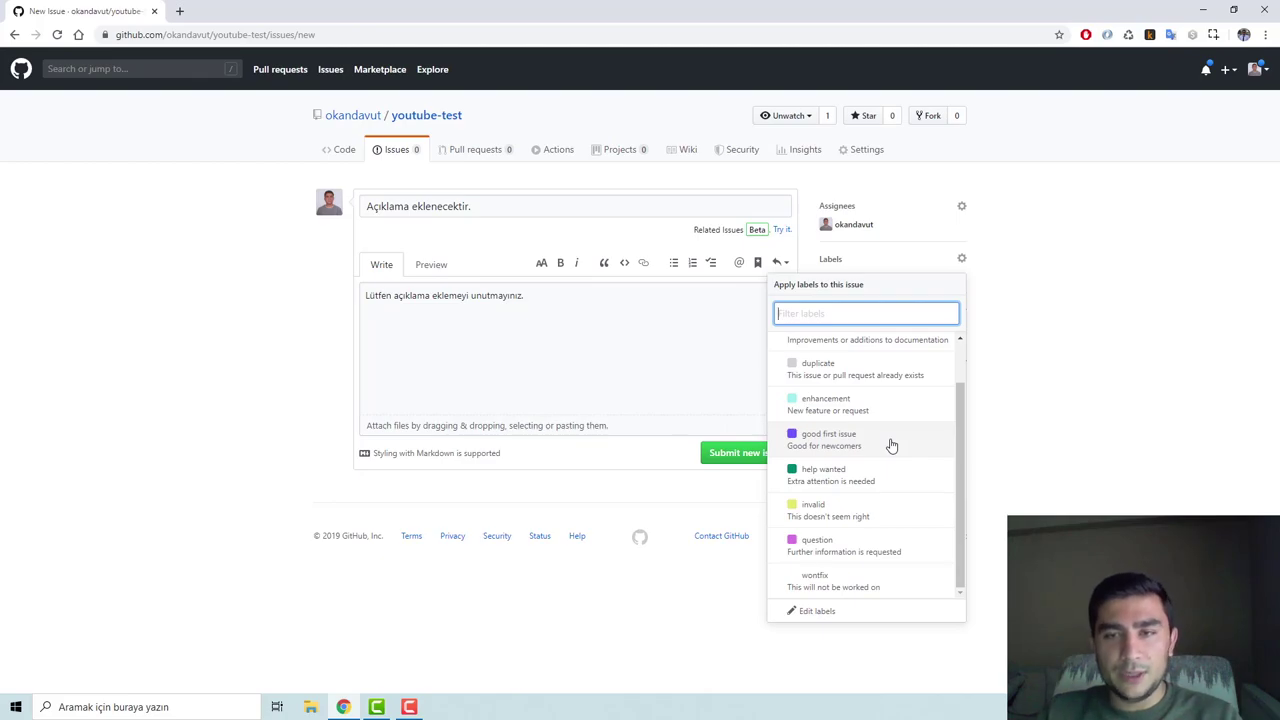
scroll(892, 445, "up", 2)
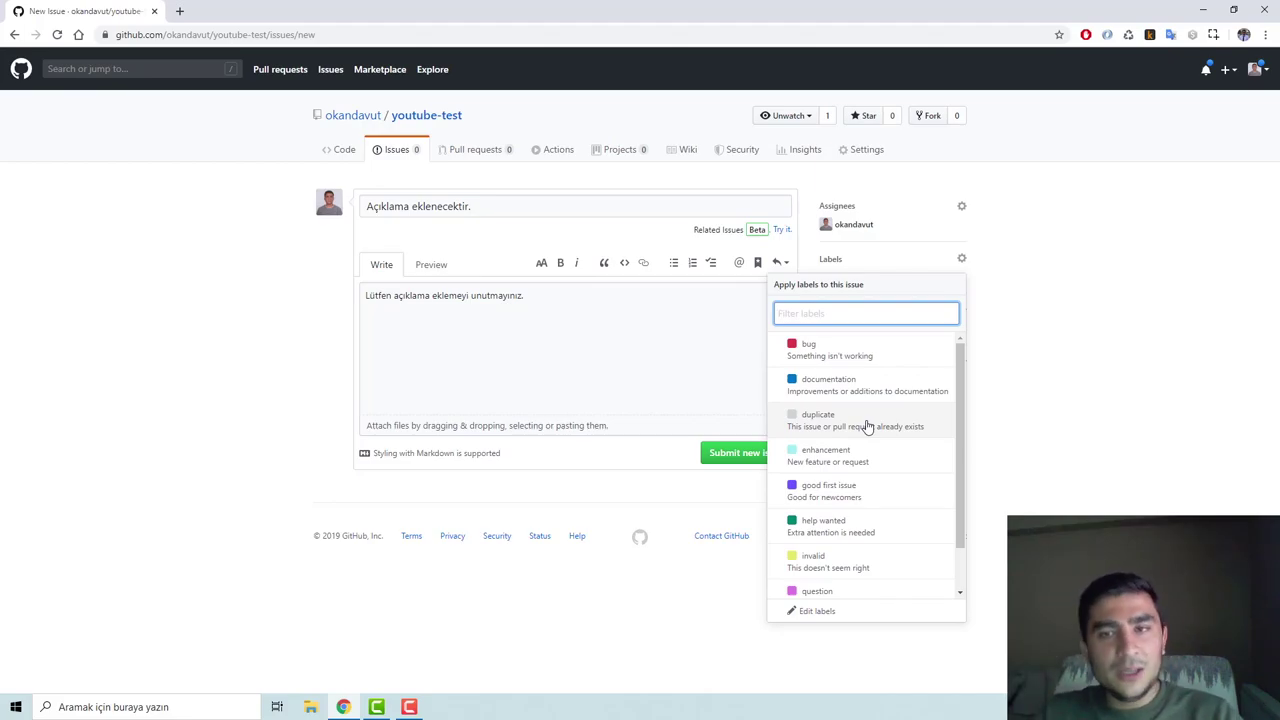
scroll(868, 420, "down", 1)
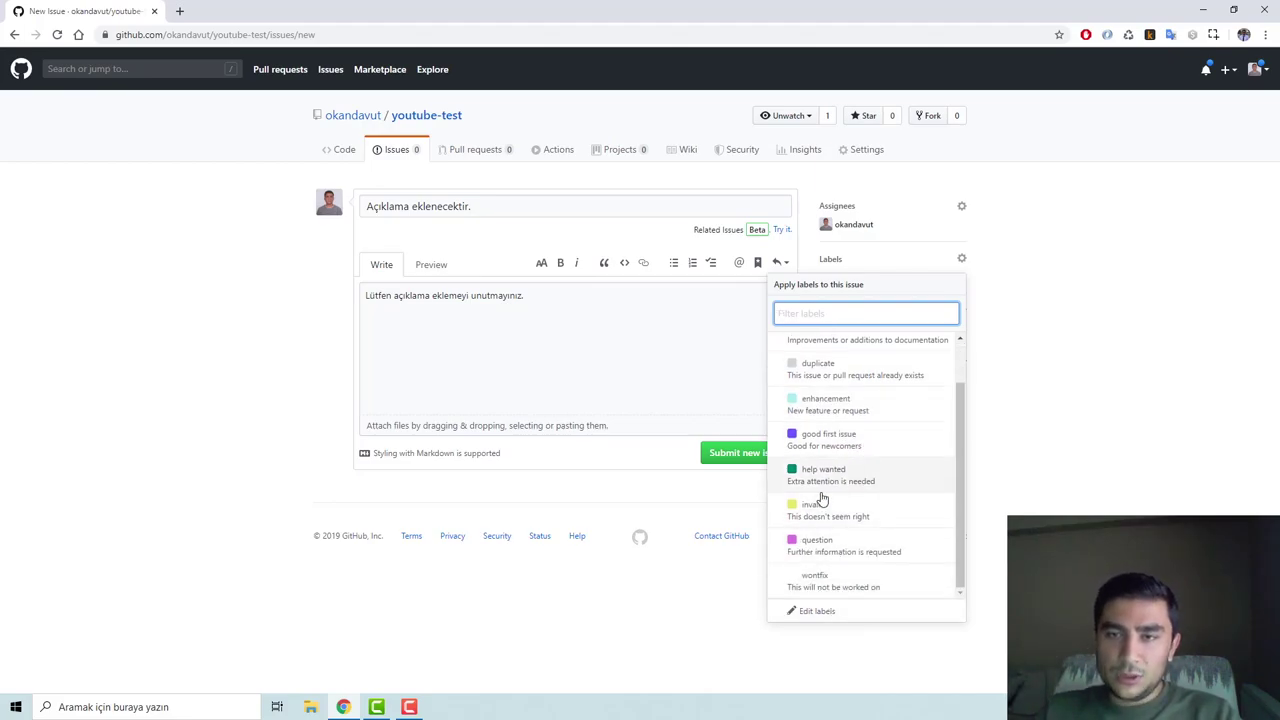
scroll(845, 515, "up", 1)
left_click(852, 462)
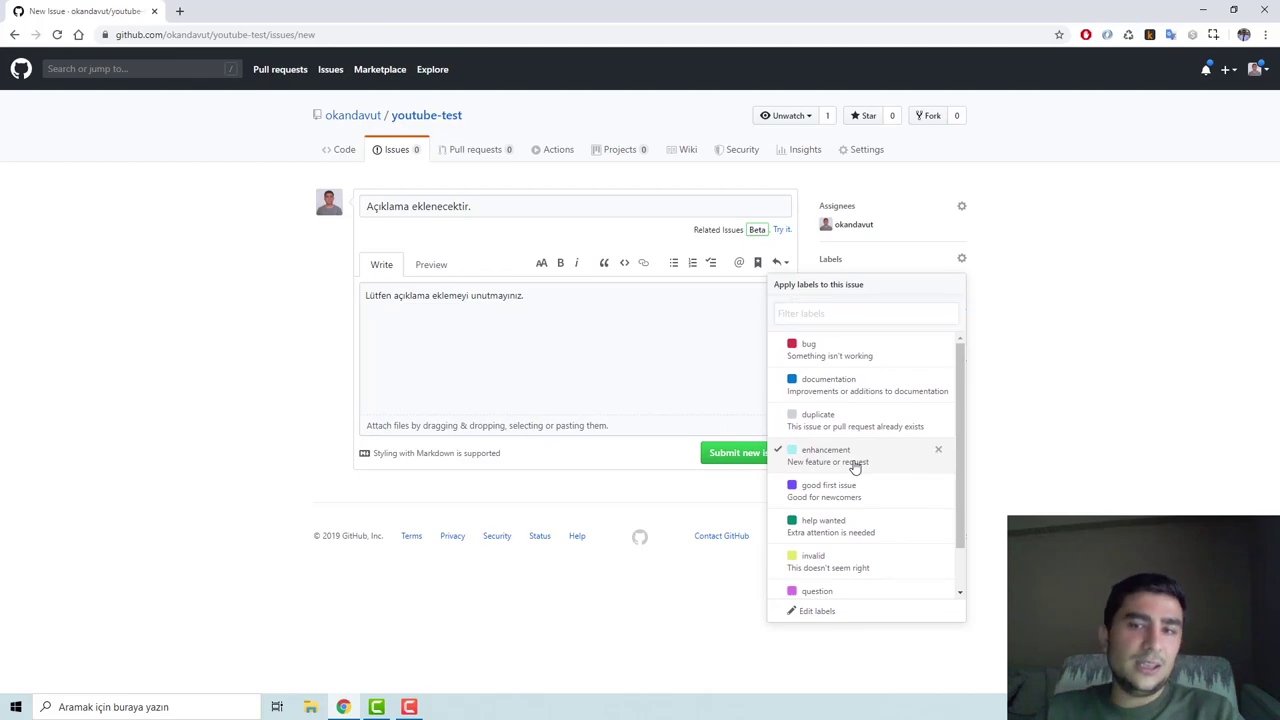
left_click(551, 347)
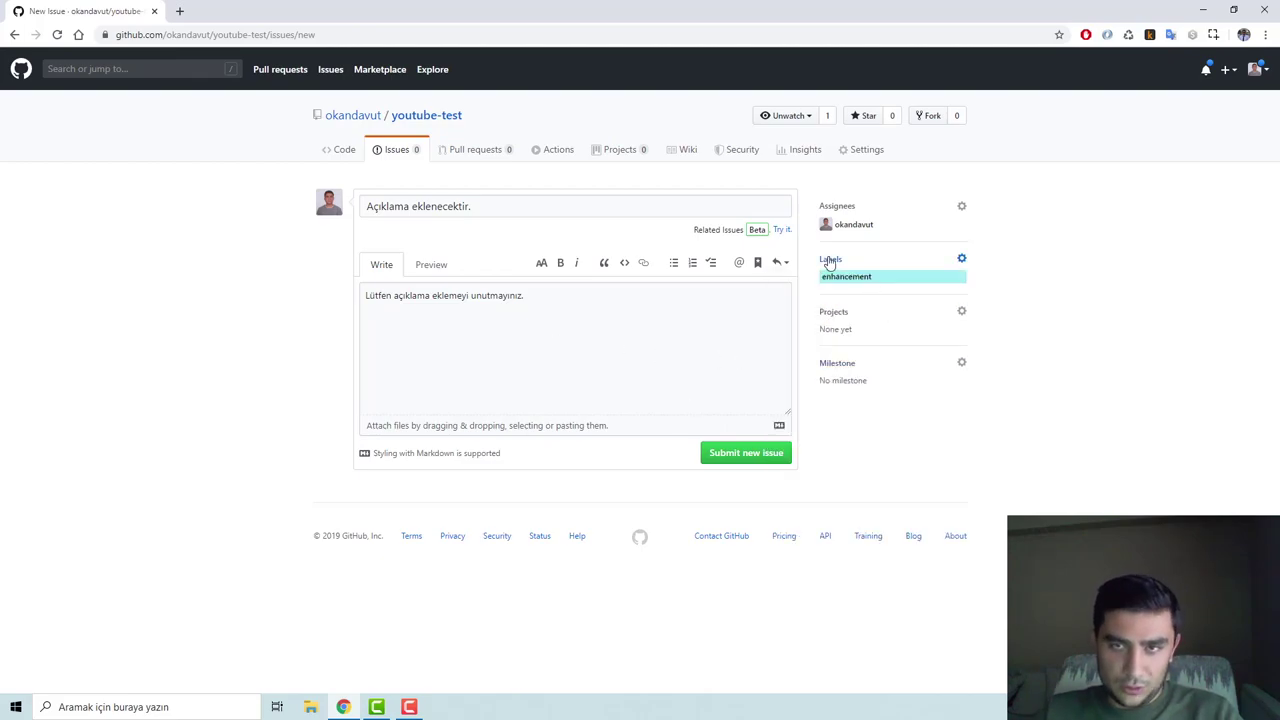
Check the project options for the issue without assigning one, and submit the new issue
left_click(841, 321)
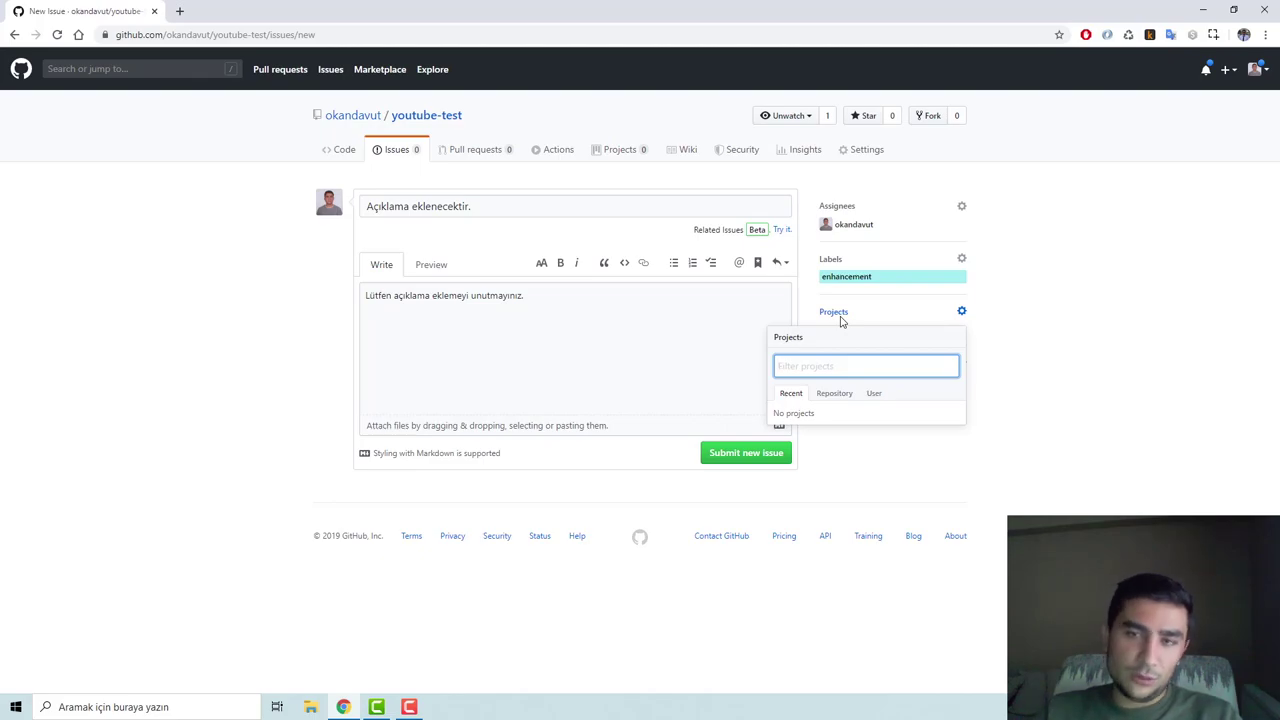
left_click(1015, 331)
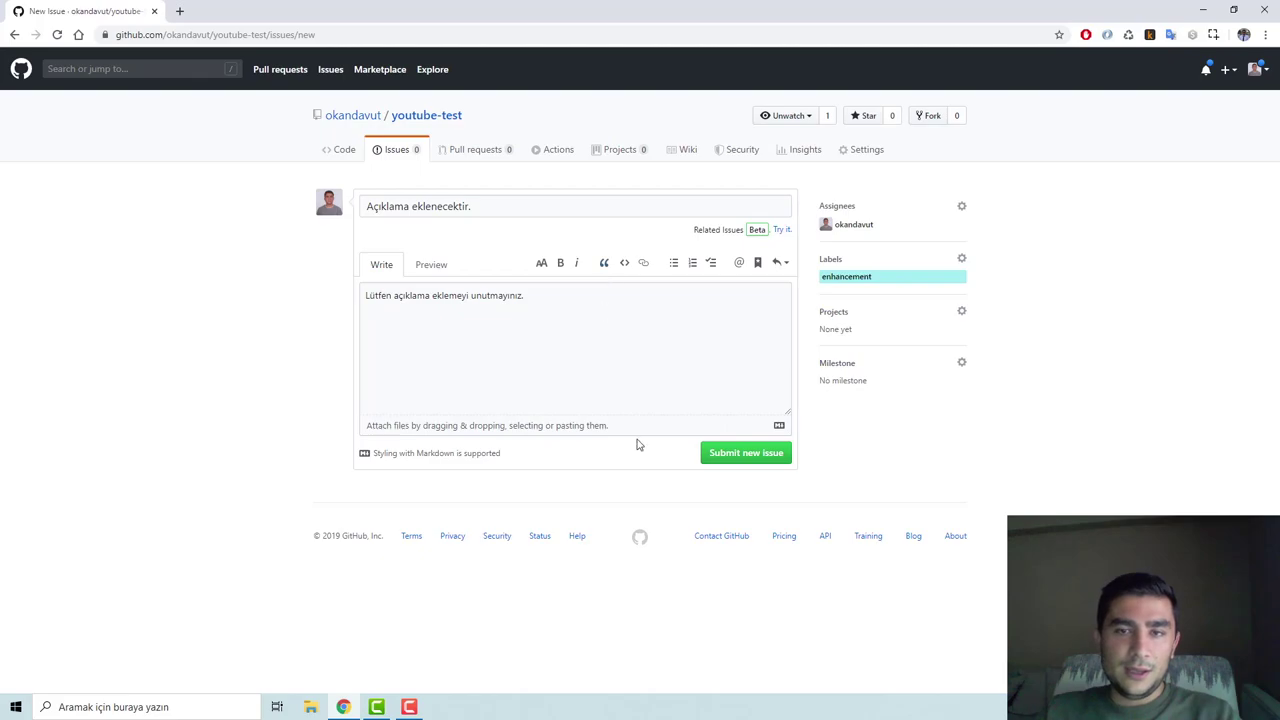
left_click(731, 456)
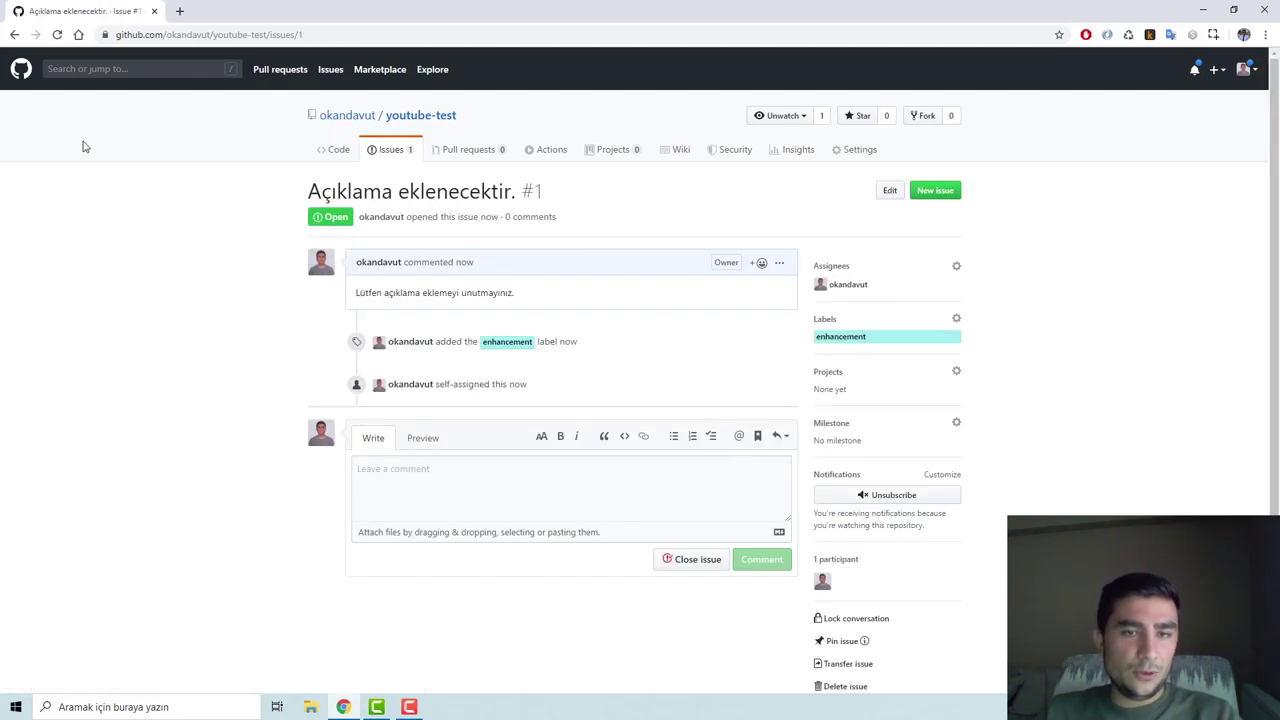
Review the submitted issue's title, number and comment area, and return to the repository's code page
left_click_drag(312, 193, 510, 193)
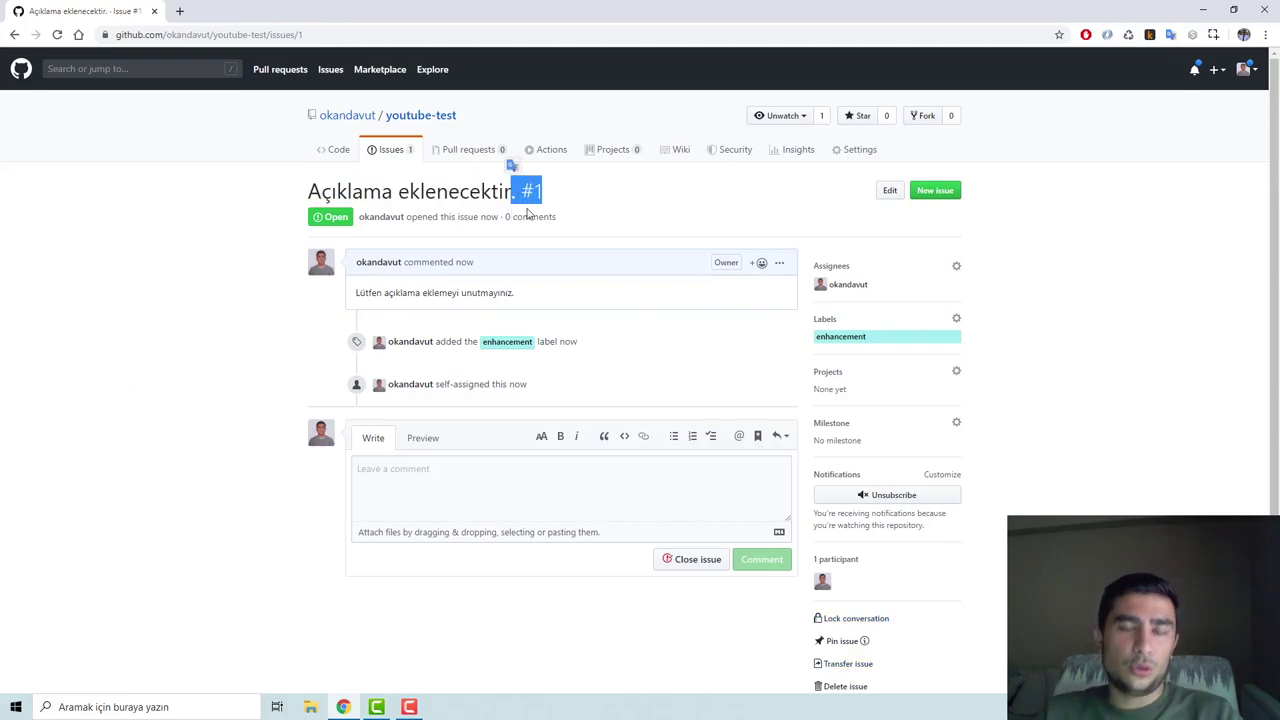
scroll(617, 266, "down", 1)
scroll(600, 536, "up", 1)
left_click(463, 503)
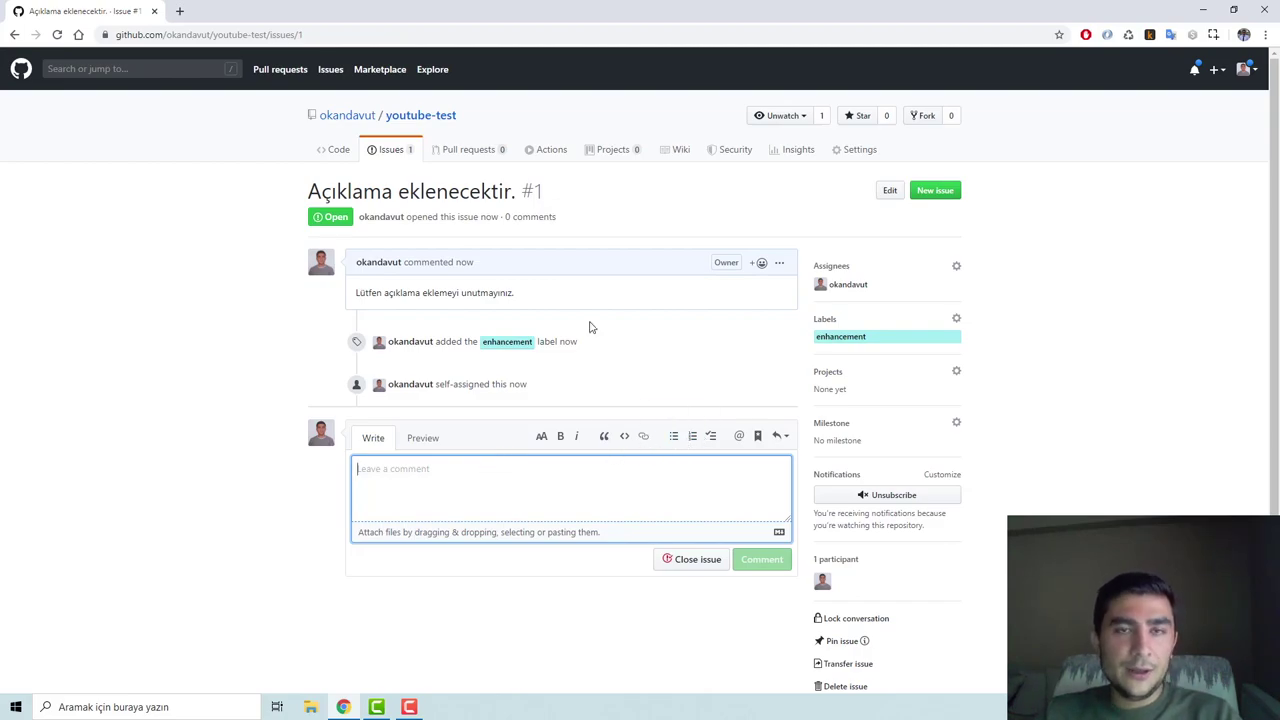
left_click(336, 162)
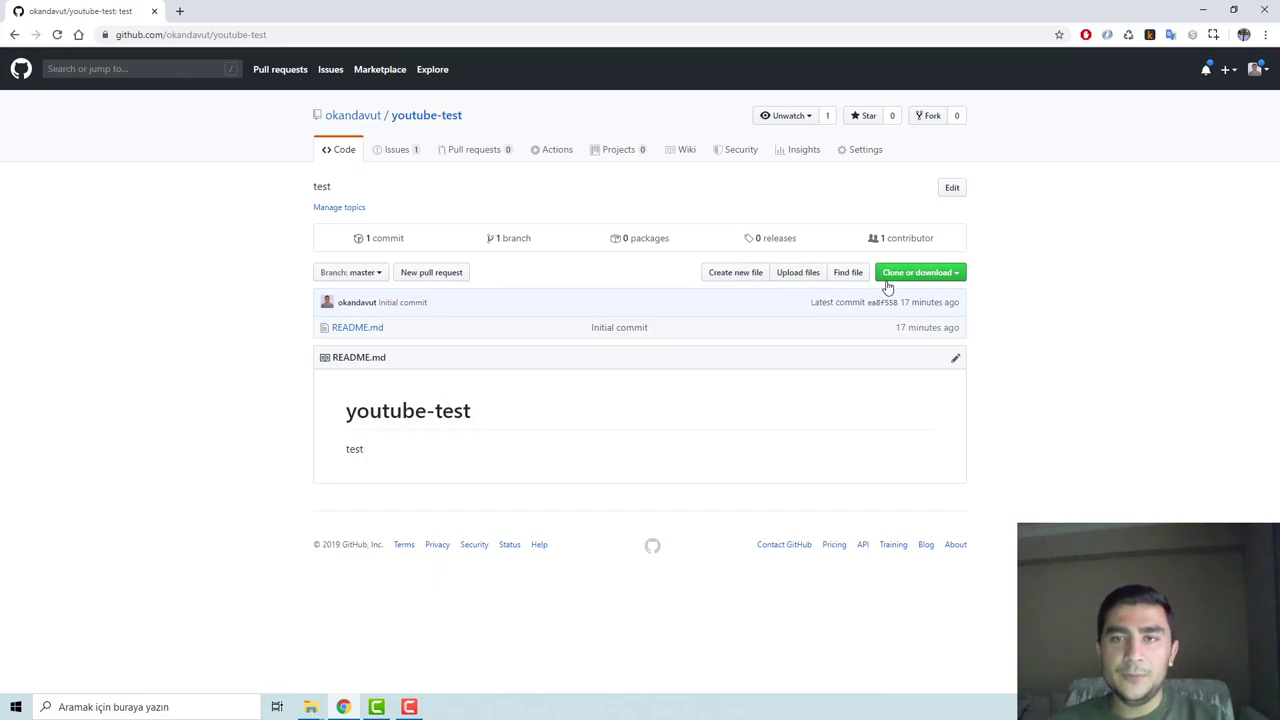
Display the youtube-test repository's HTTPS clone address and copy the full address
left_click(893, 274)
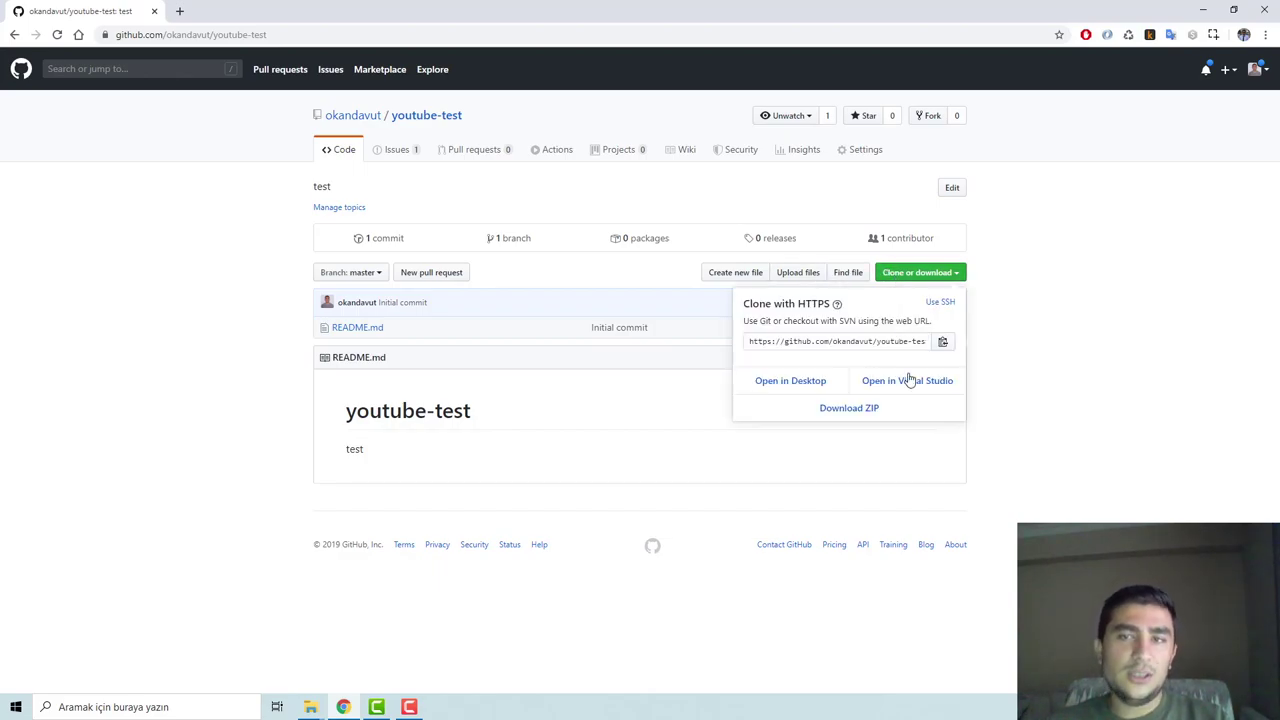
double_click(860, 342)
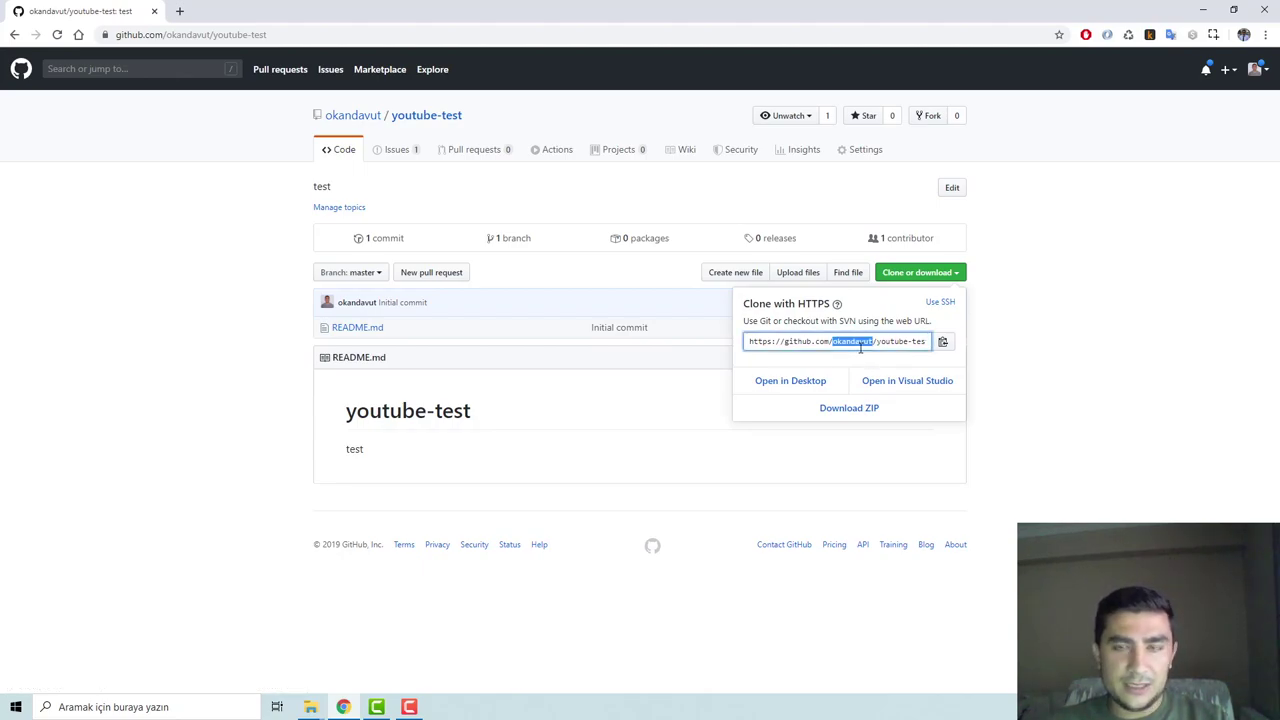
left_click(860, 342)
Switch to a new Command Prompt window and change the working directory to Desktop
key("super")
type("cm")
key("Return")
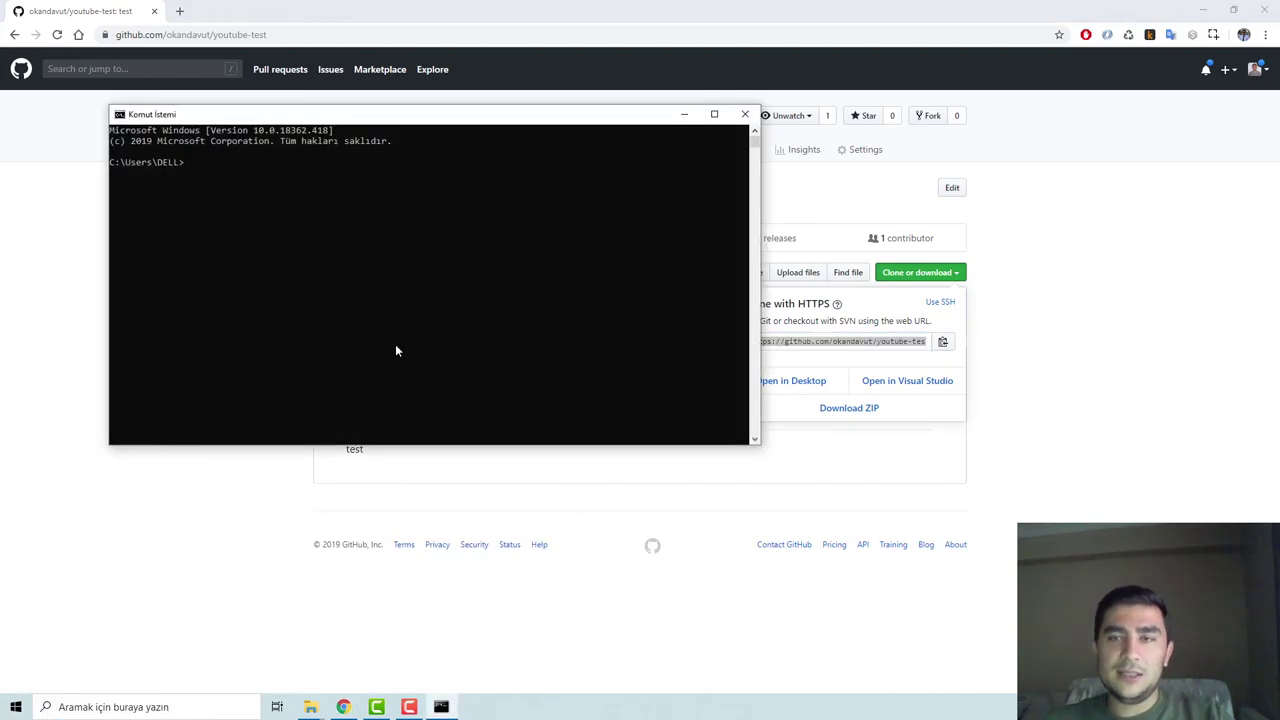
type("cd Desktop")
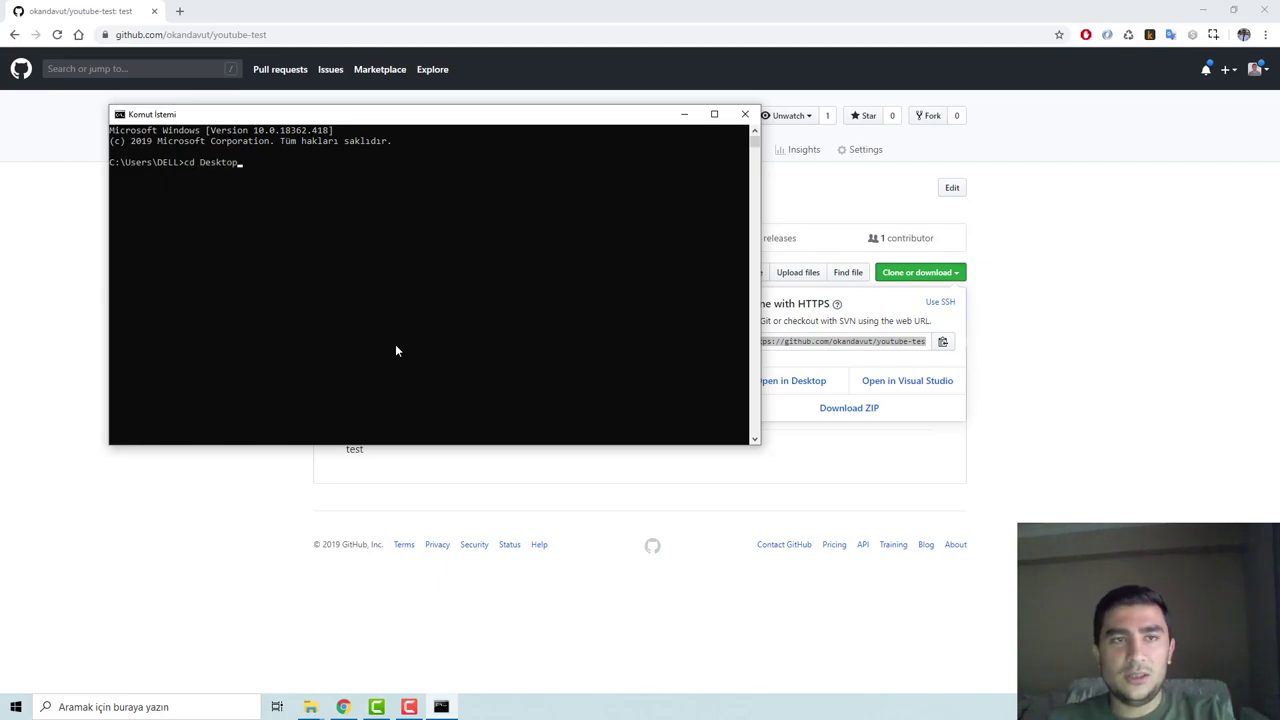
key("Return")
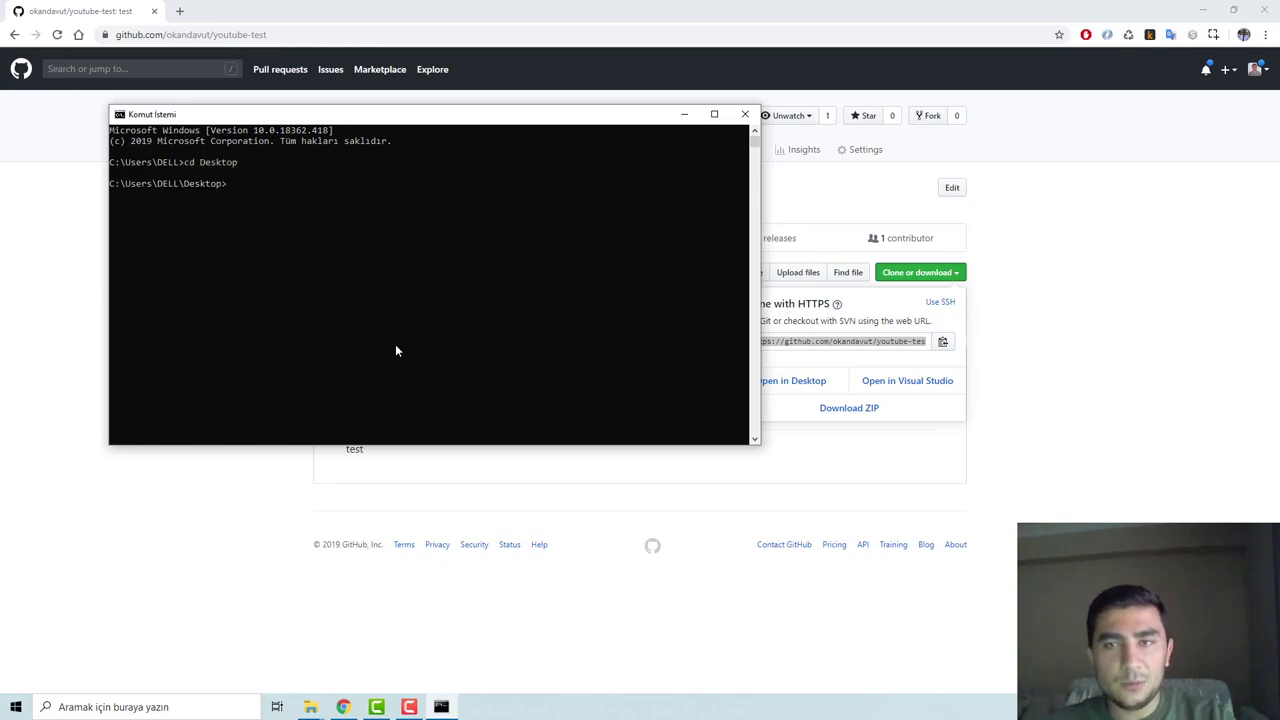
Clone the youtube-test repository to the Desktop with git clone and the copied HTTPS address
type("git clone")
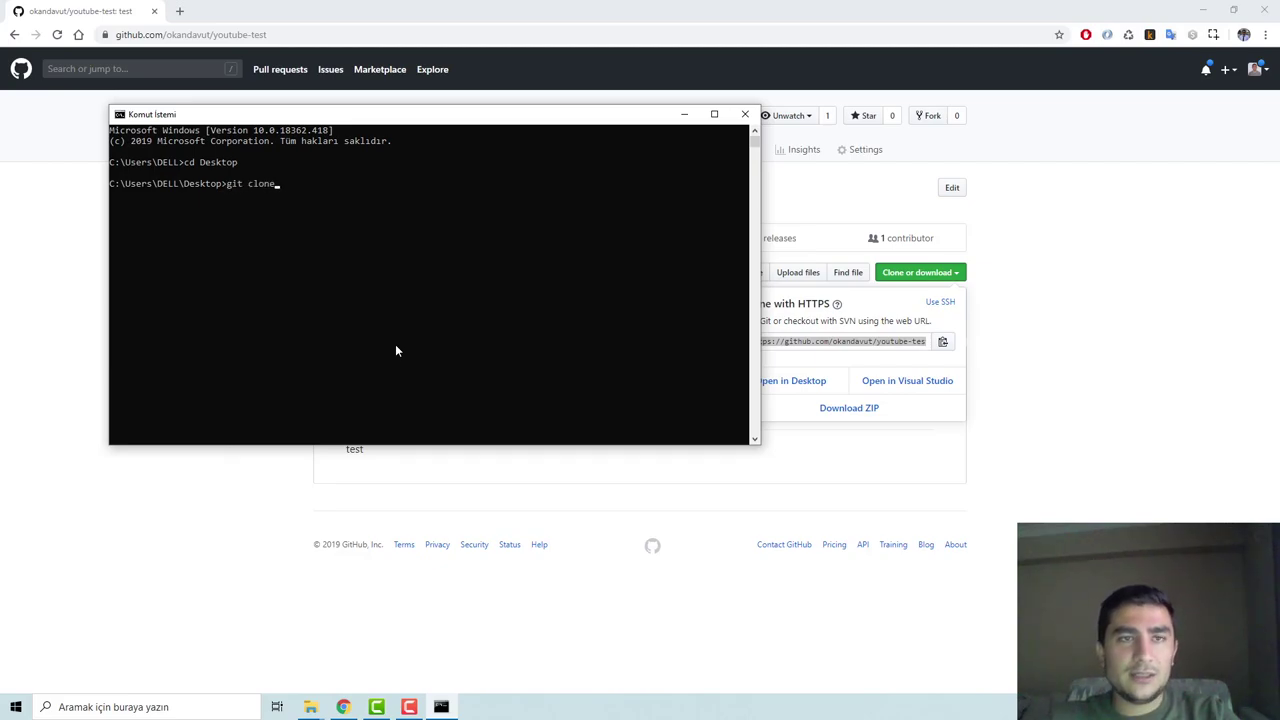
type("https://github.com/okandavut/youtube-test.git")
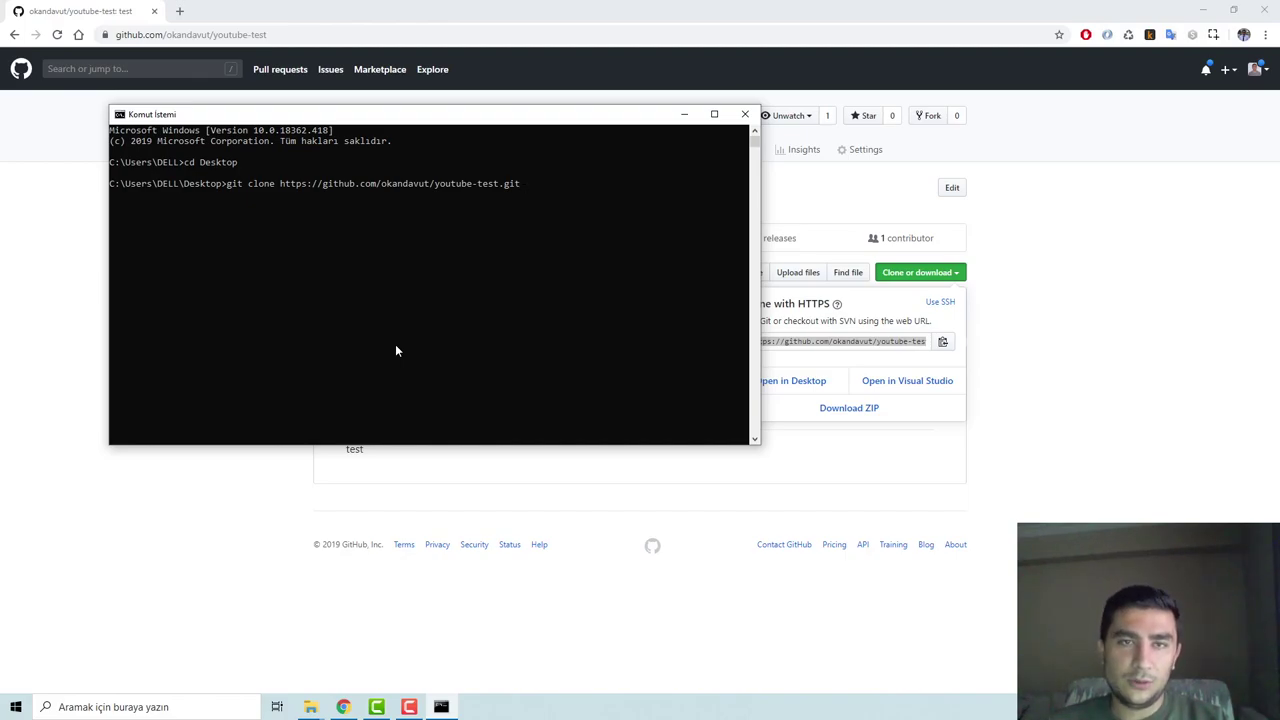
key("Return")
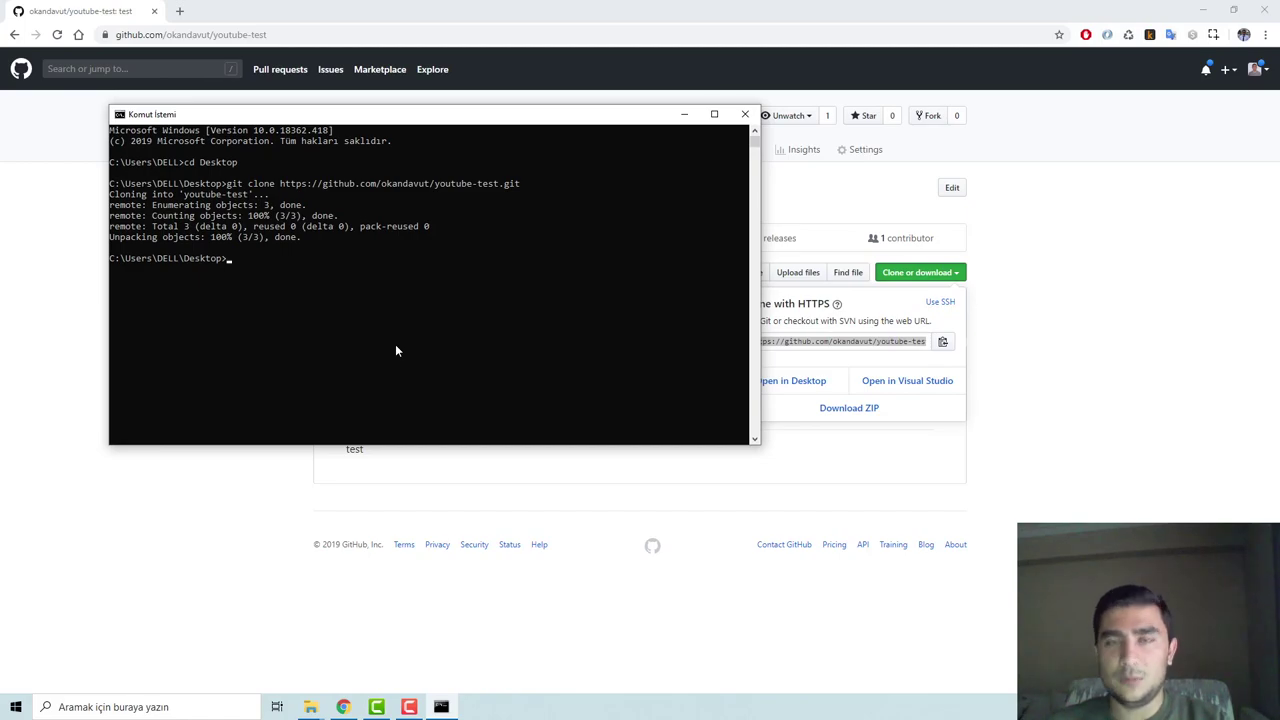
Change into the cloned youtube-test folder and open it in Visual Studio Code with the command "code ."
type("cd youtube-test")
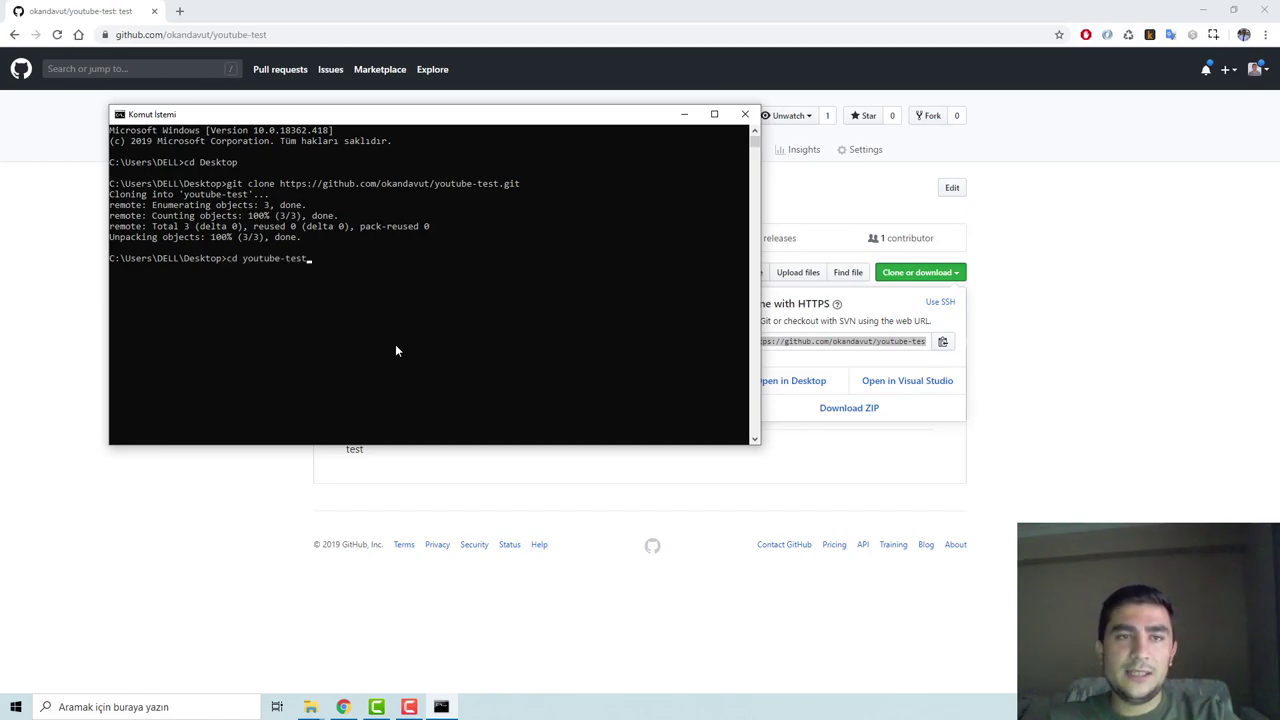
key("Return")
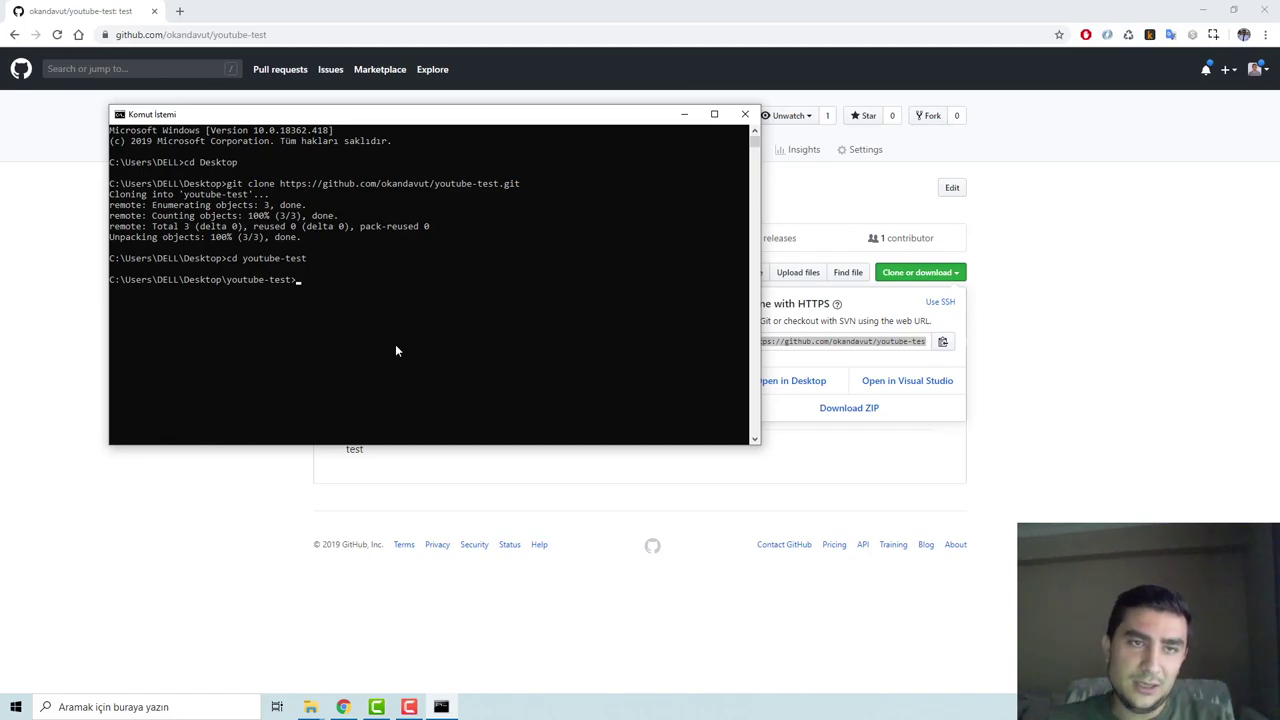
key("alt+Tab")
left_click(480, 443)
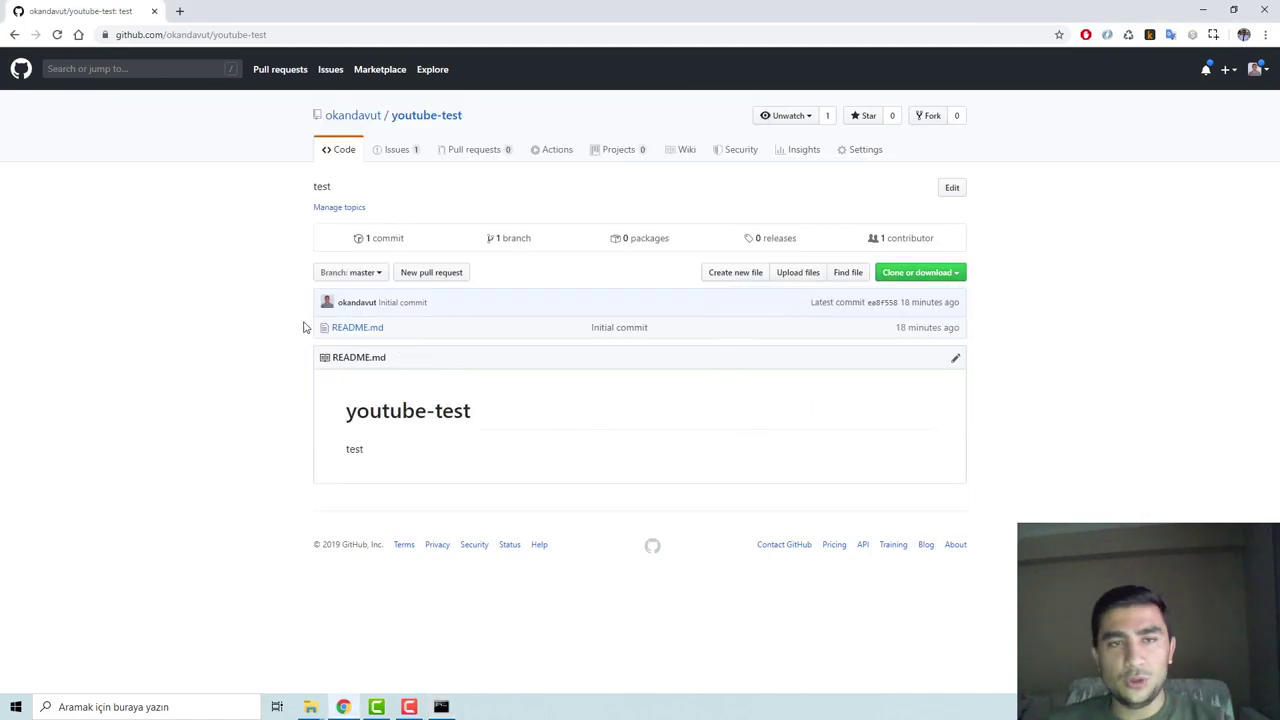
key("alt+Tab")
type("code .")
key("Return")
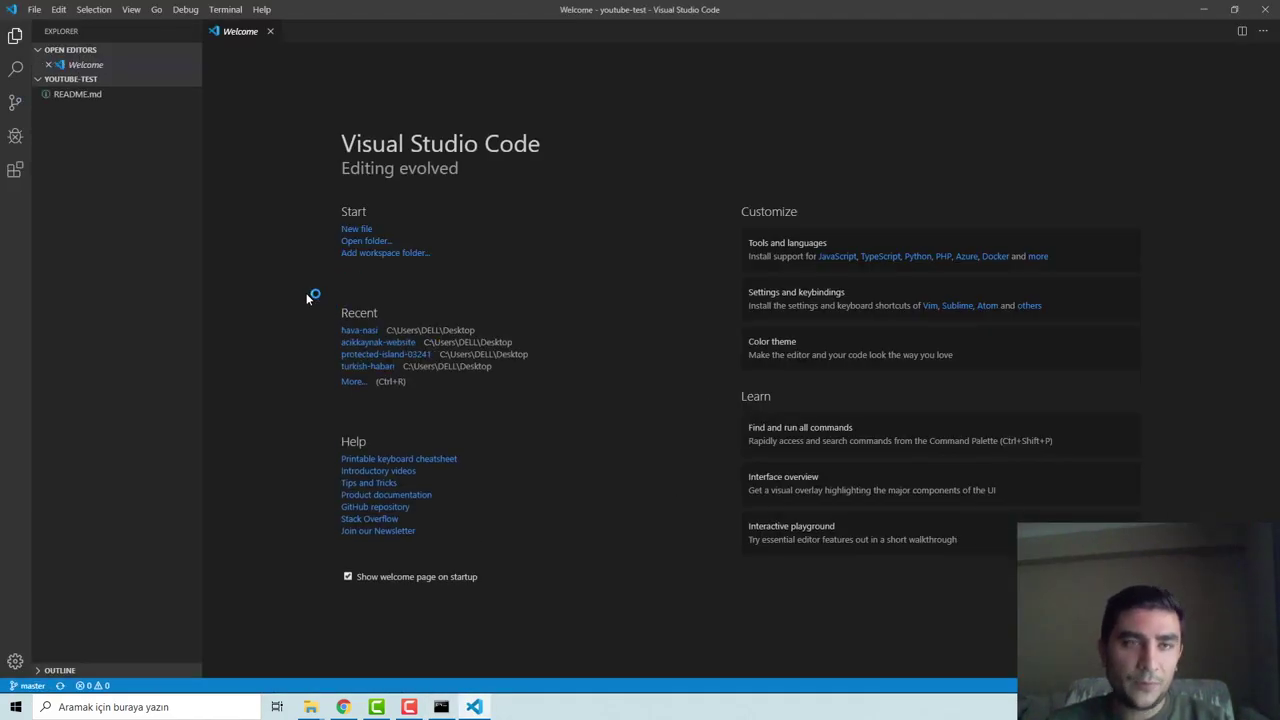
View the cloned README.md, and switch to GitHub in the browser to check the repository's branch list
left_click(80, 96)
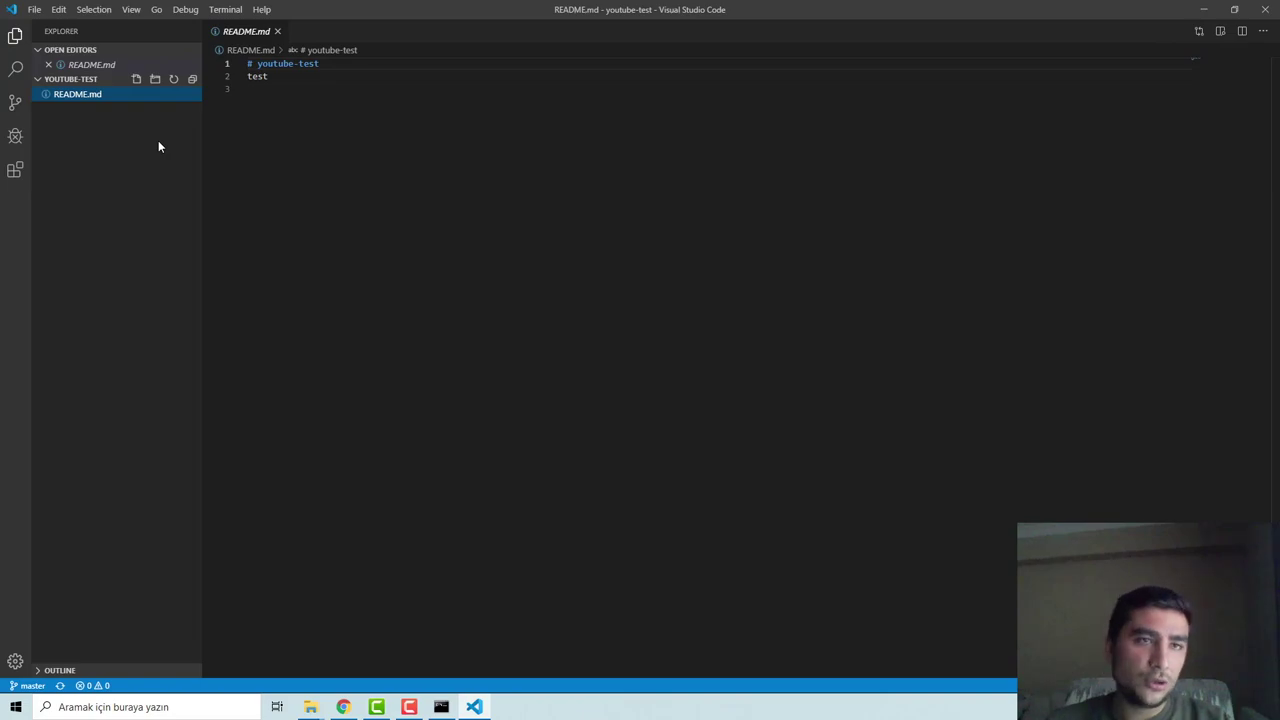
key("alt+Tab")
key("alt+Tab")
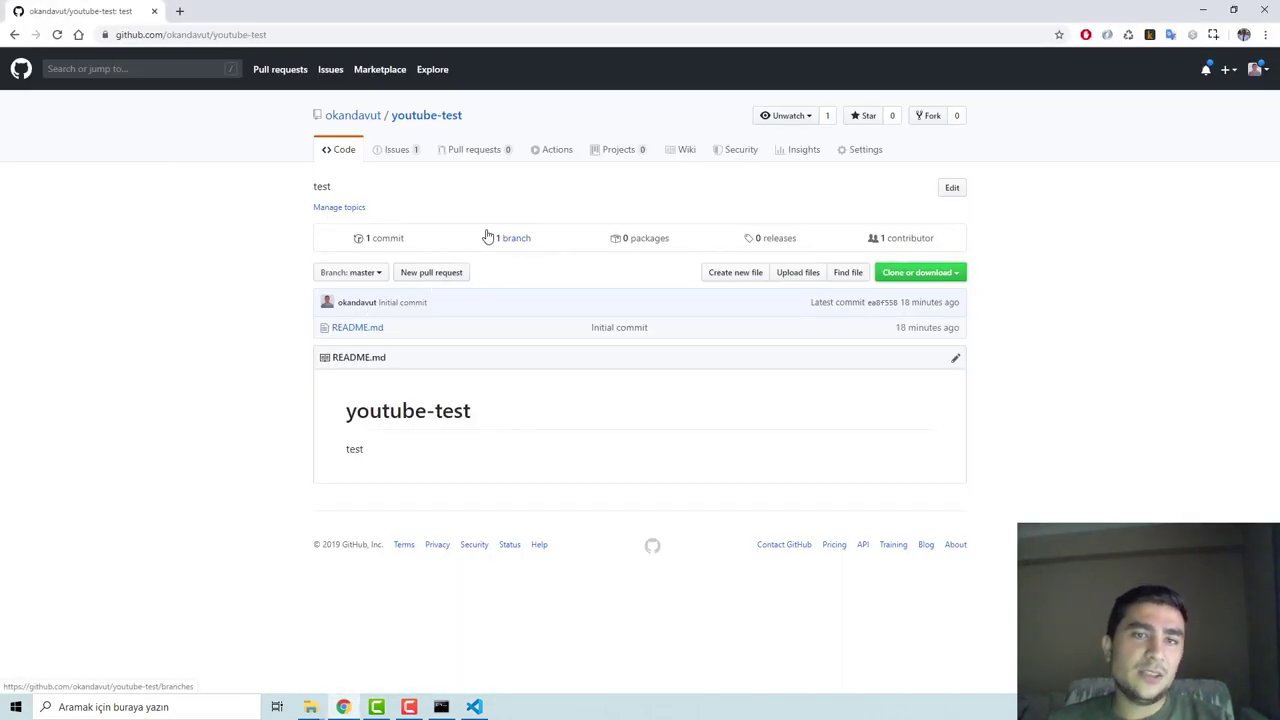
left_click(349, 280)
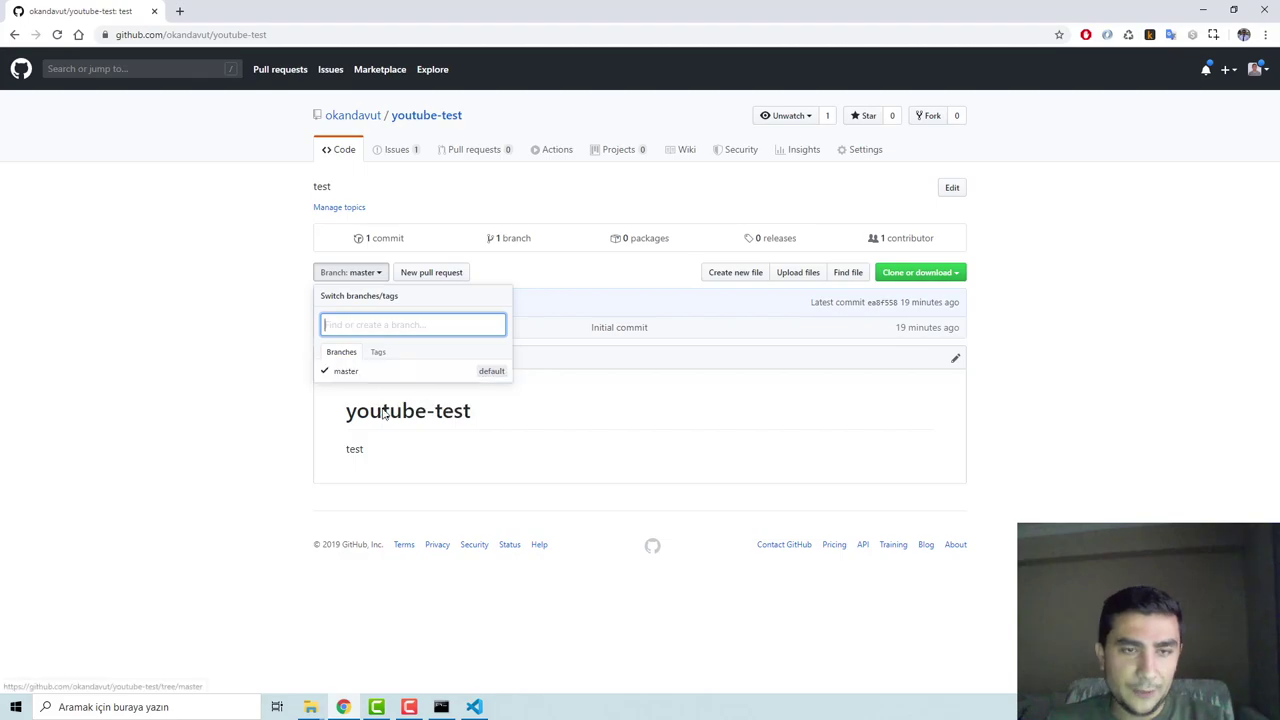
Switch to the Command Prompt and create and check out a new branch with "git checkout -b html-ekleme"
left_click(465, 708)
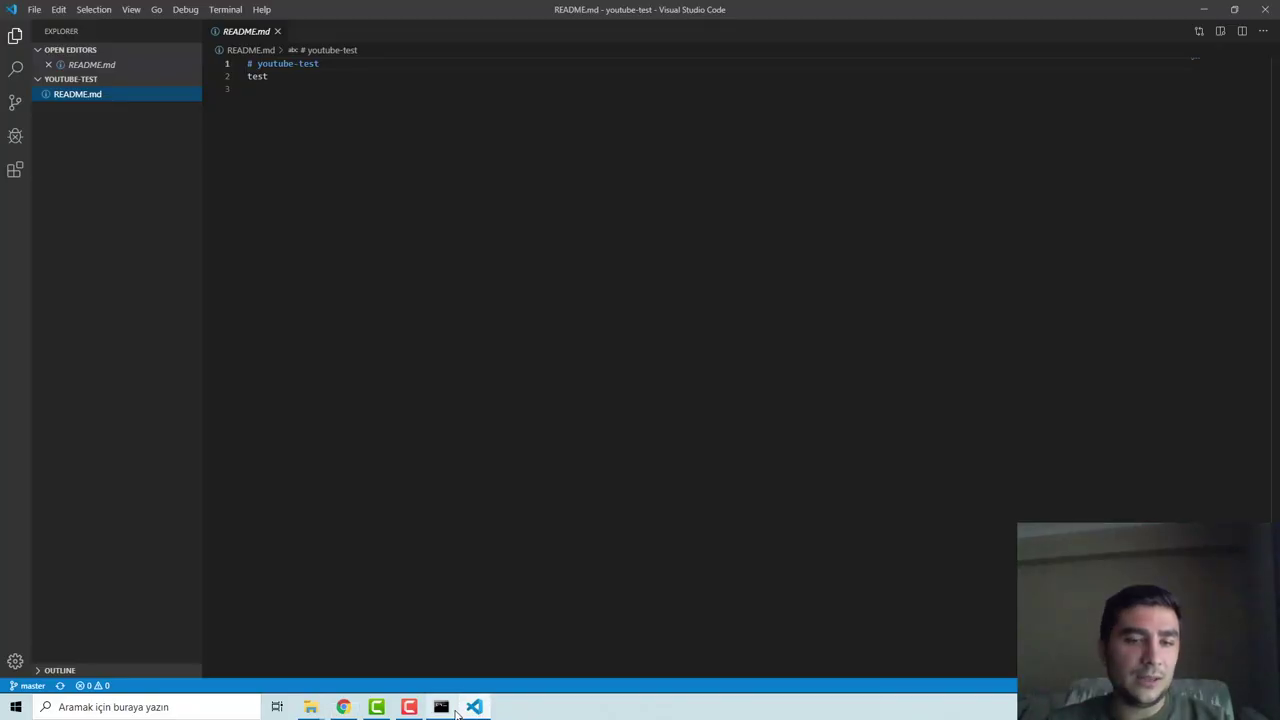
left_click(441, 707)
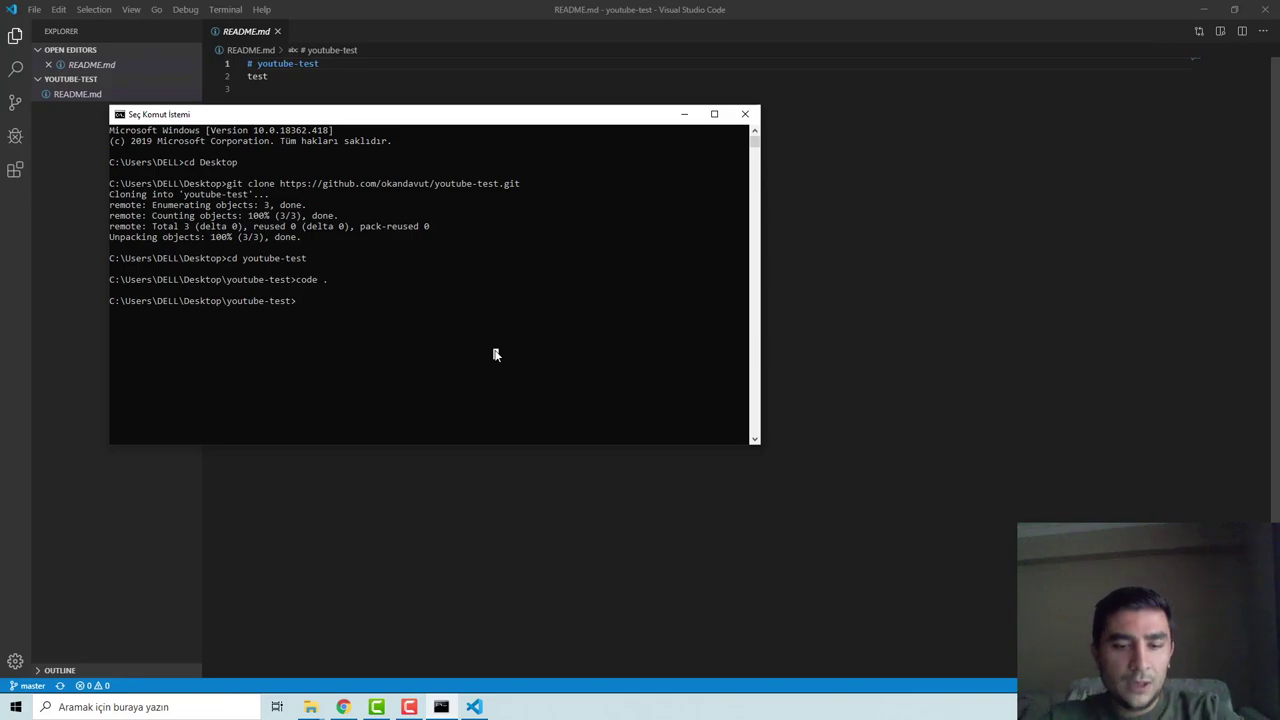
type("git checkout -")
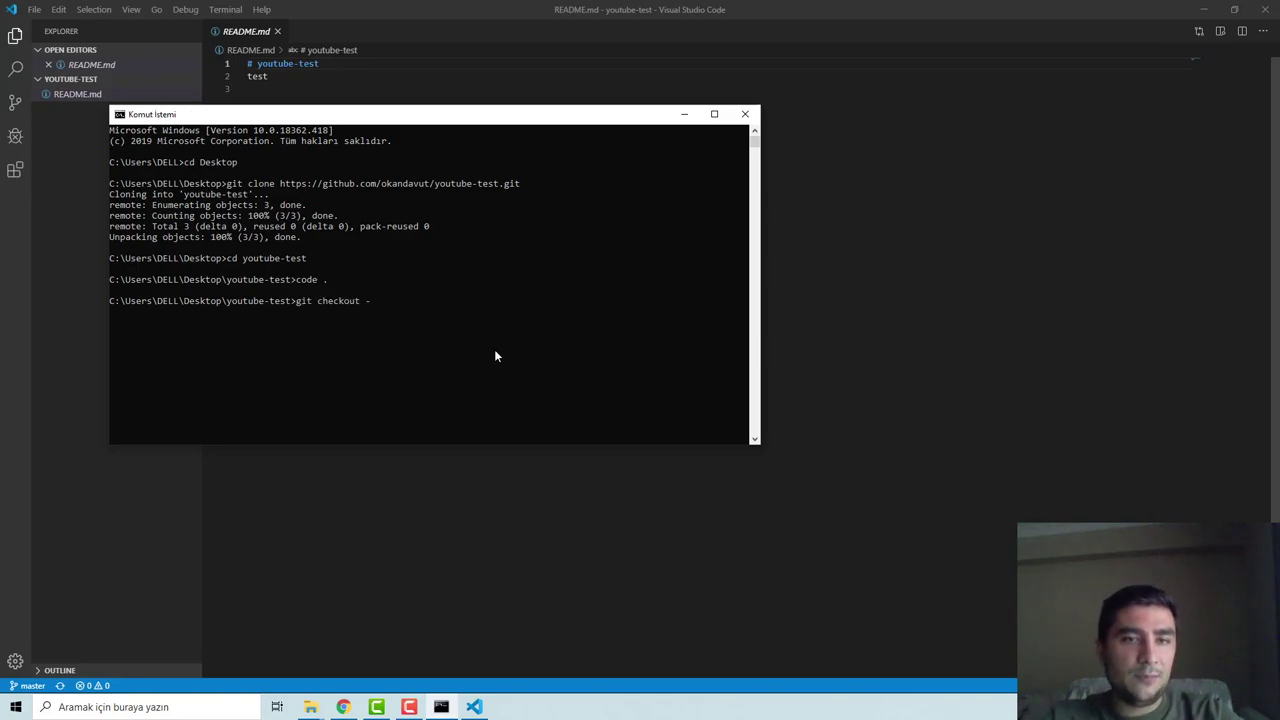
type("b")
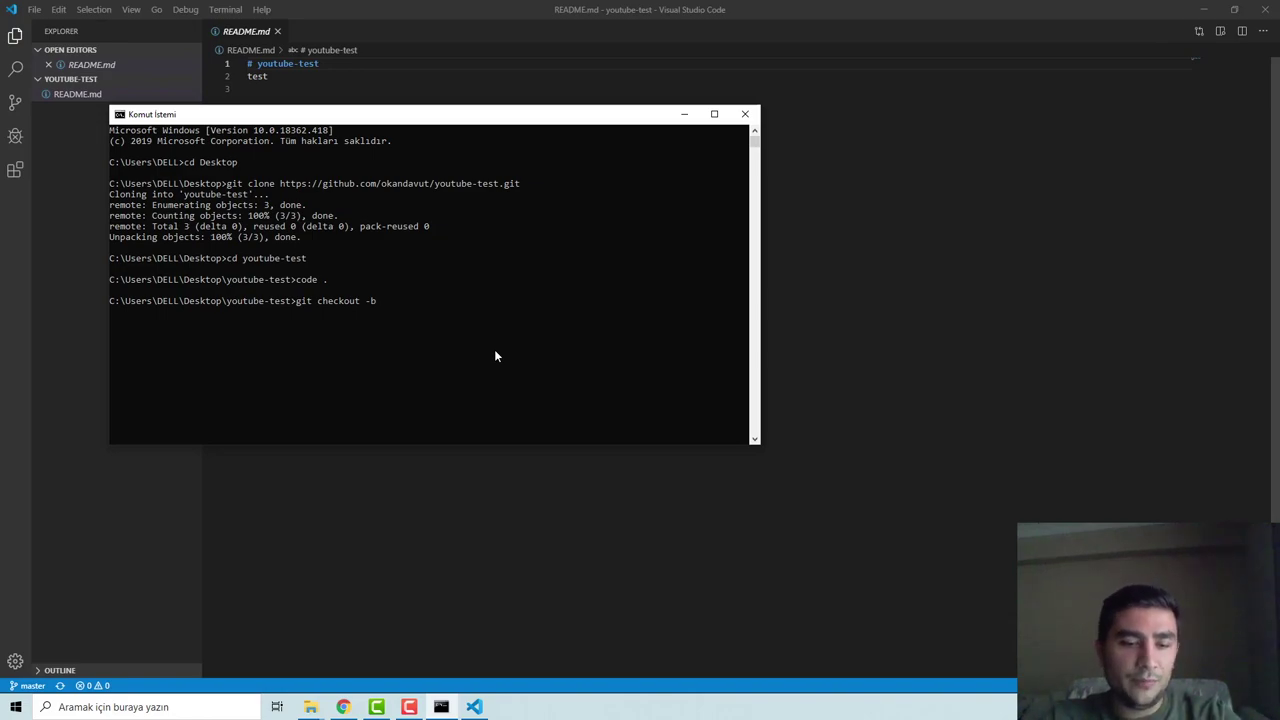
type("html-ekleme")
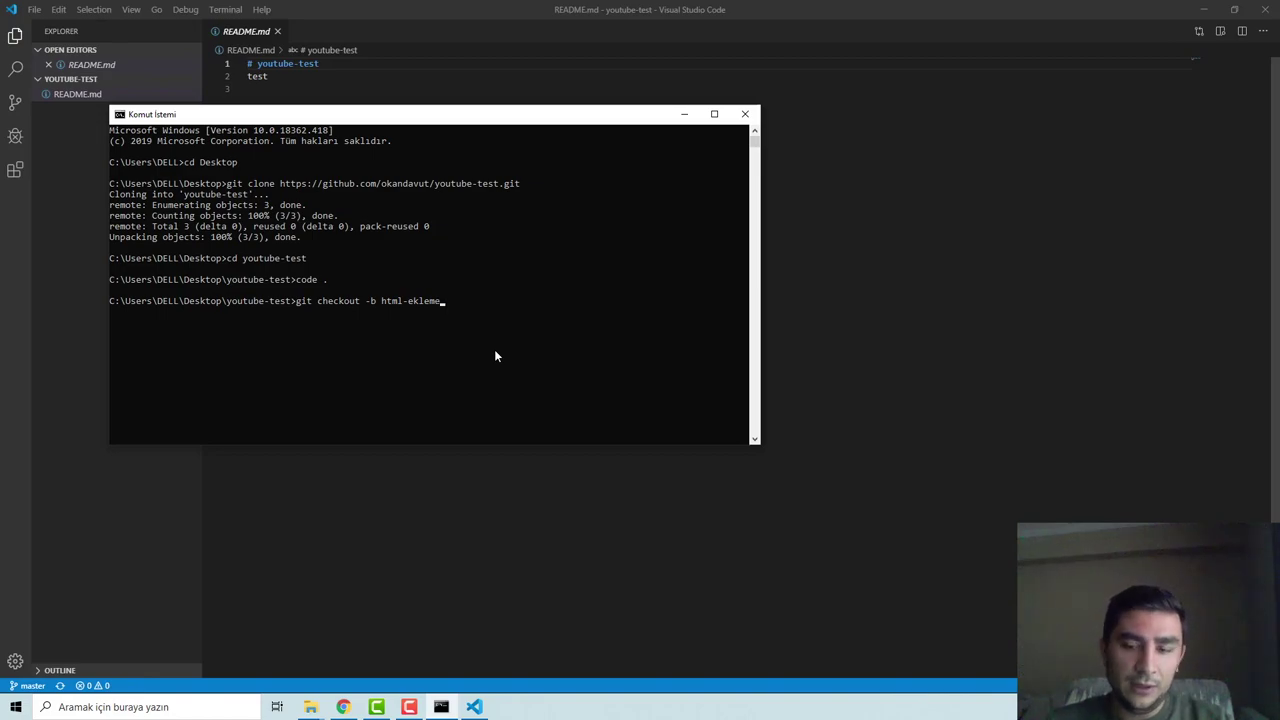
key("Return")
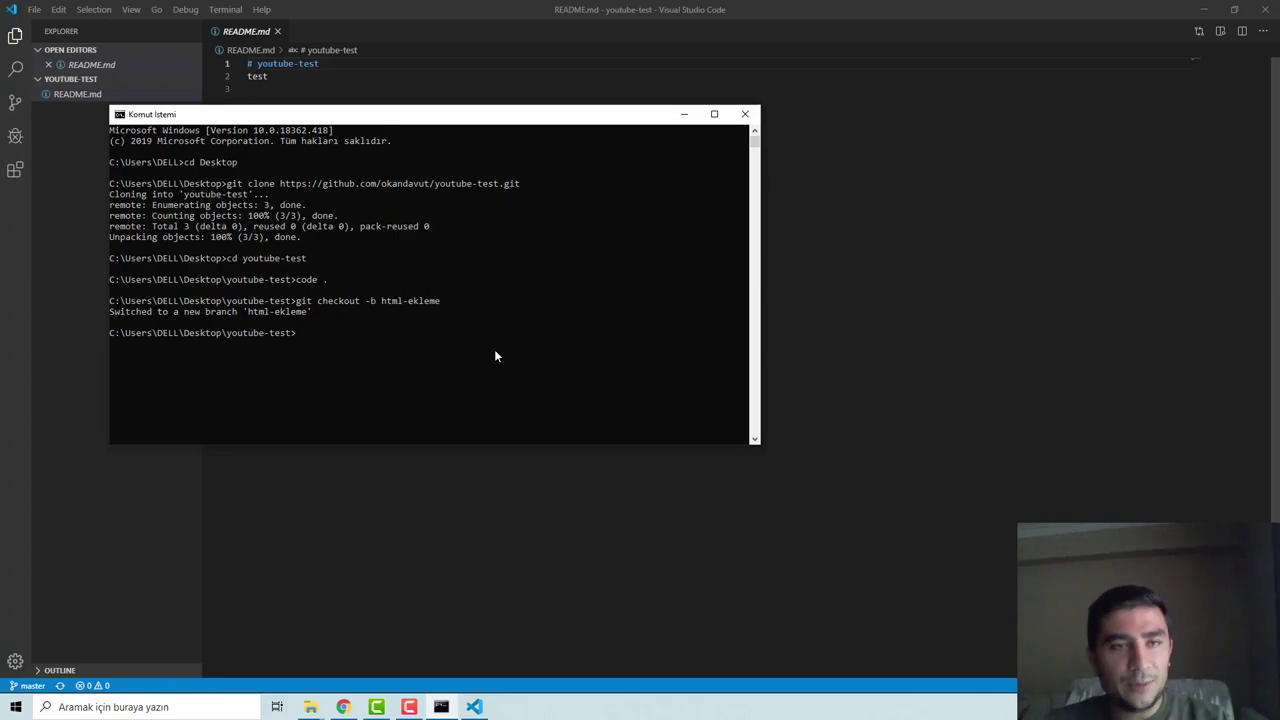
Switch to Visual Studio Code, create index.html in the youtube-test folder, and insert the HTML5 boilerplate
left_click(358, 588)
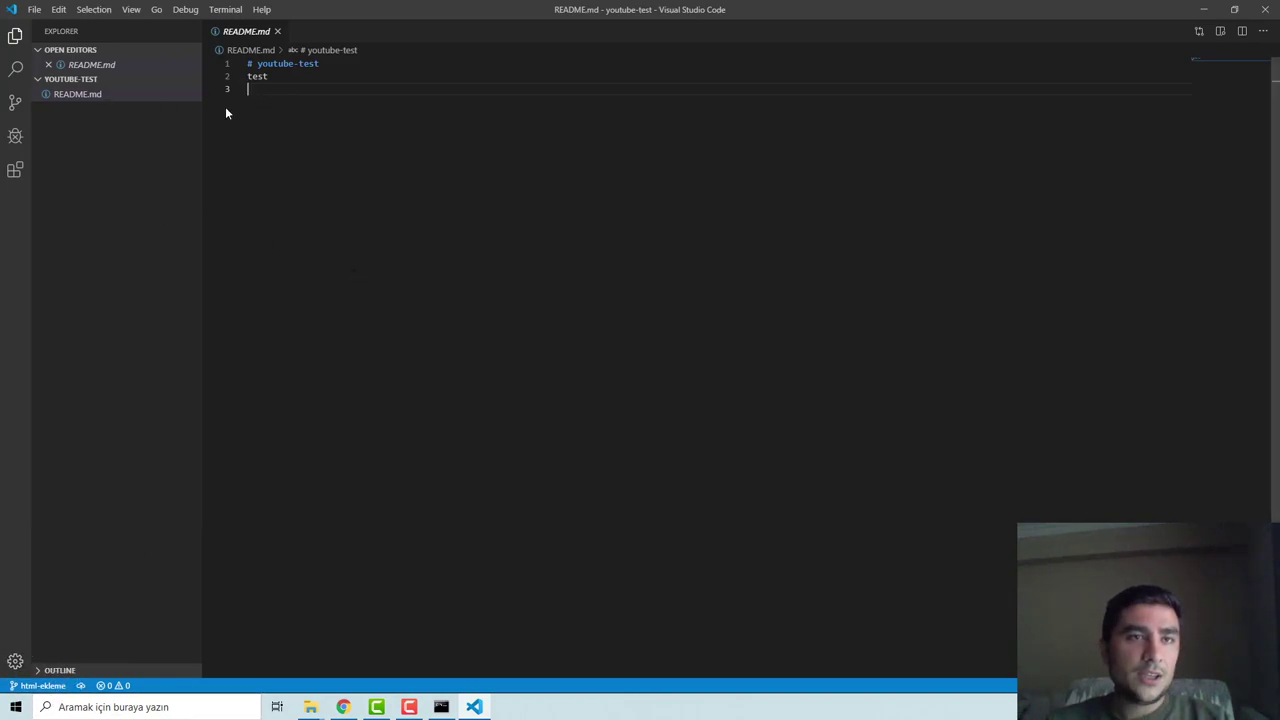
left_click(136, 79)
type("index.html")
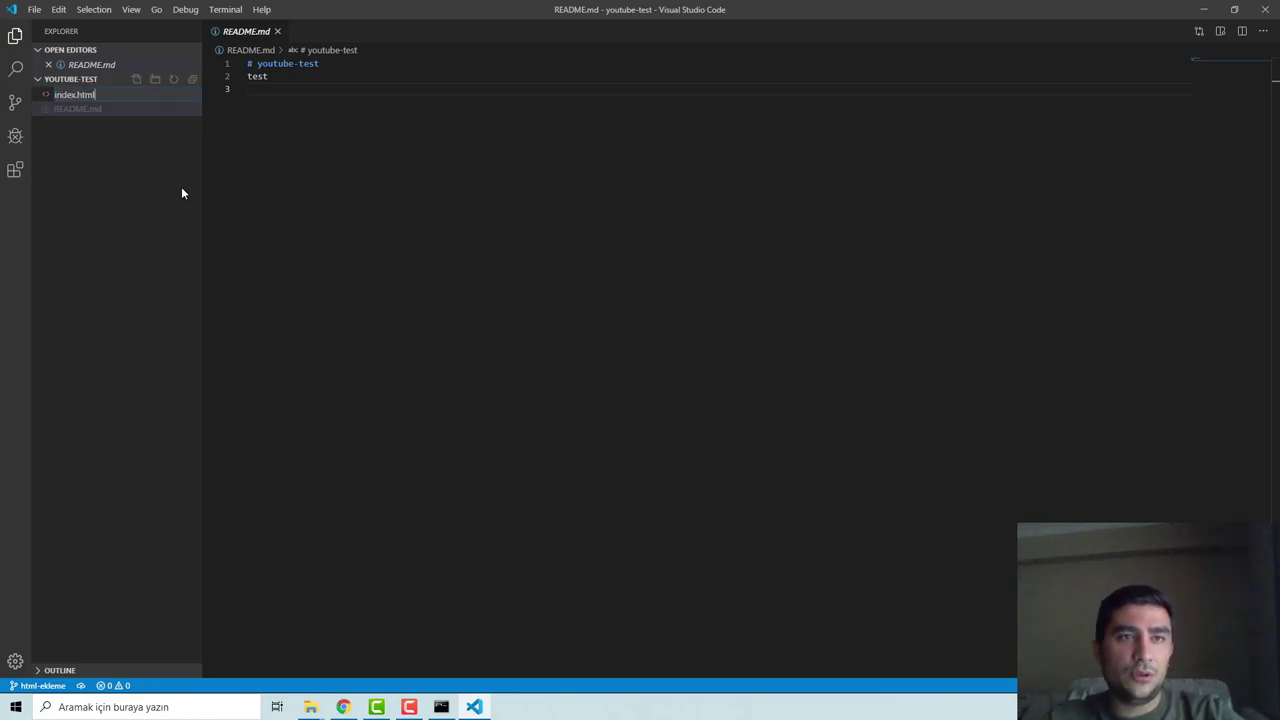
key("Return")
type("html5")
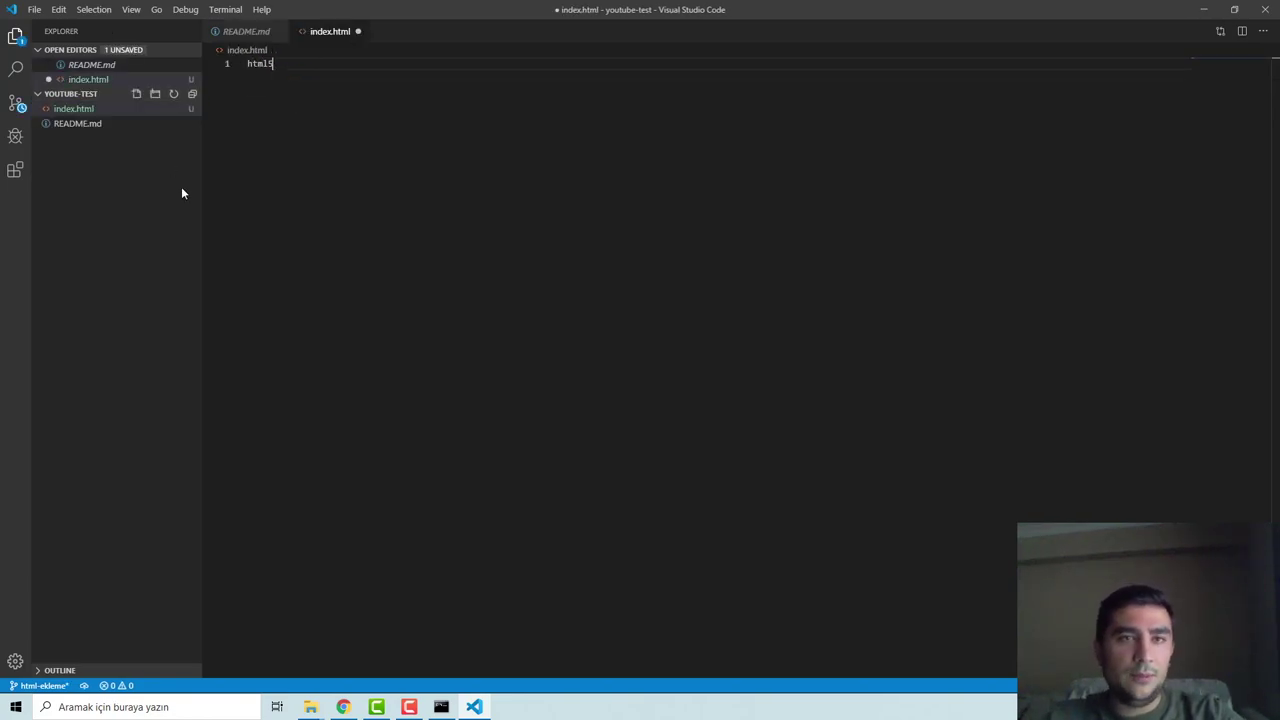
key("Tab")
Set the index.html title to "Youtube Test", add the body text "Youtube Github", and save the file
left_click(316, 139)
double_click(316, 139)
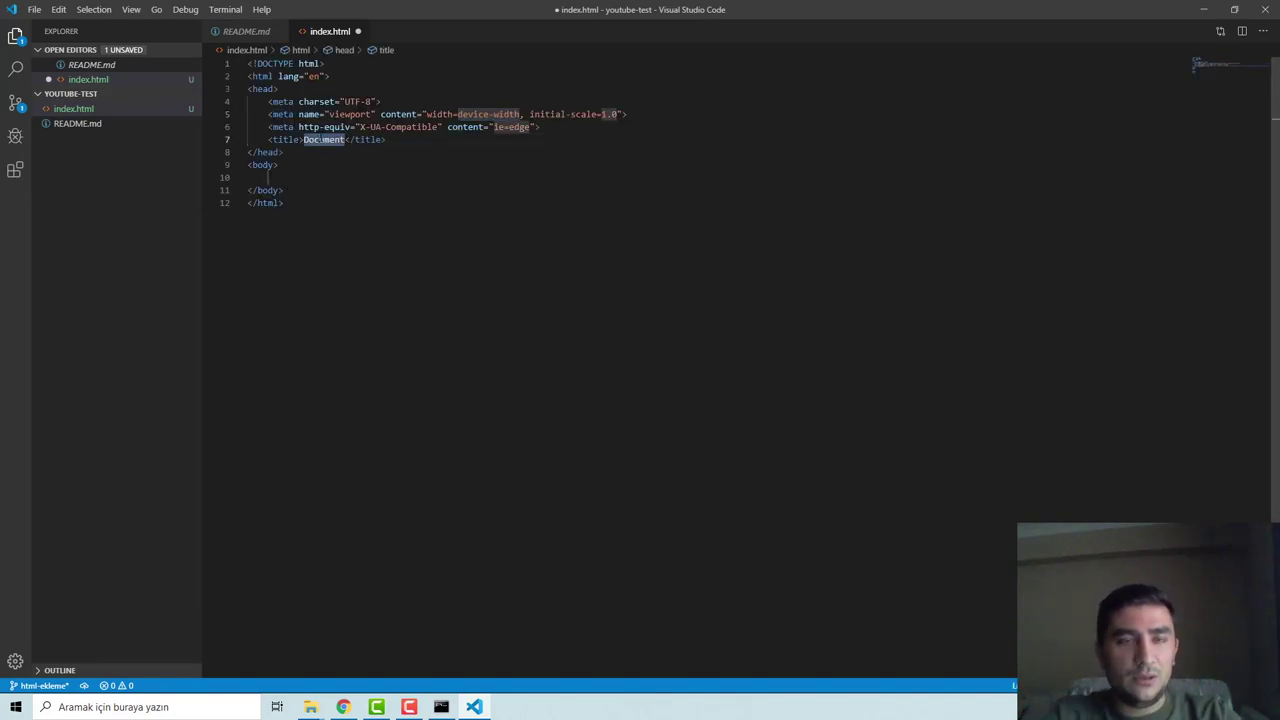
type("Youtube Test")
left_click(352, 177)
type("Youtube Github")
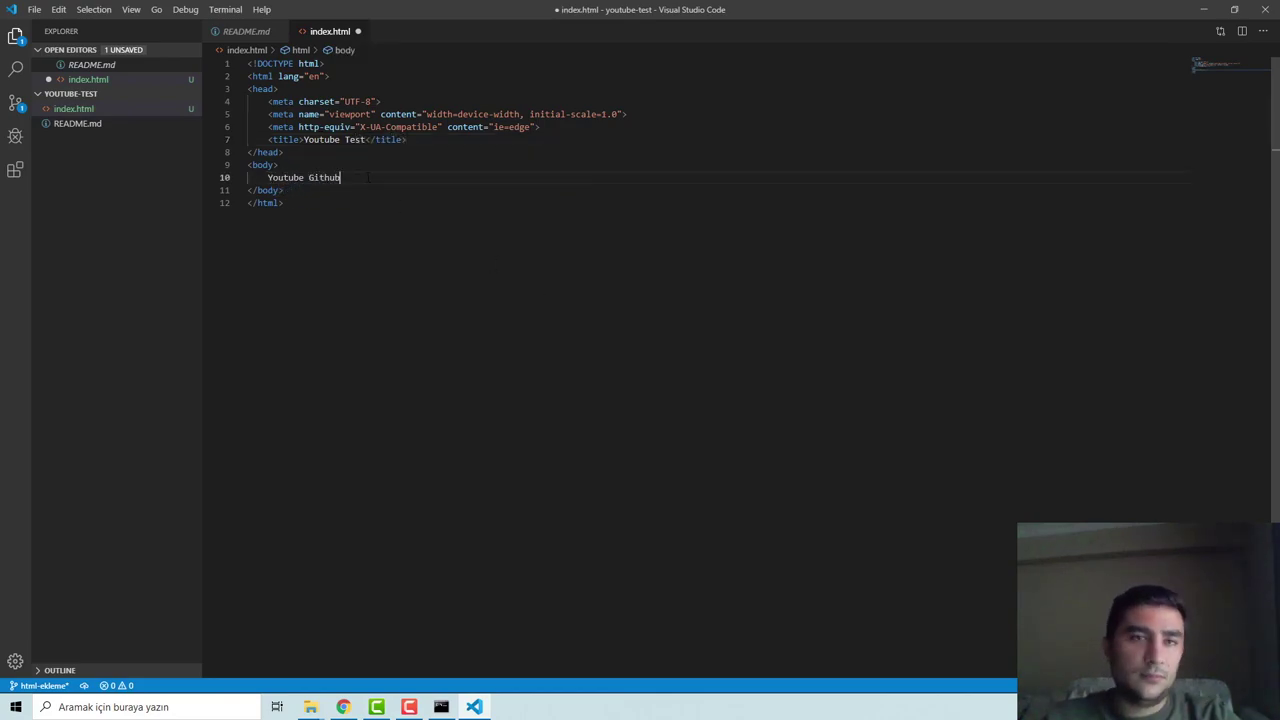
key("ctrl+s")
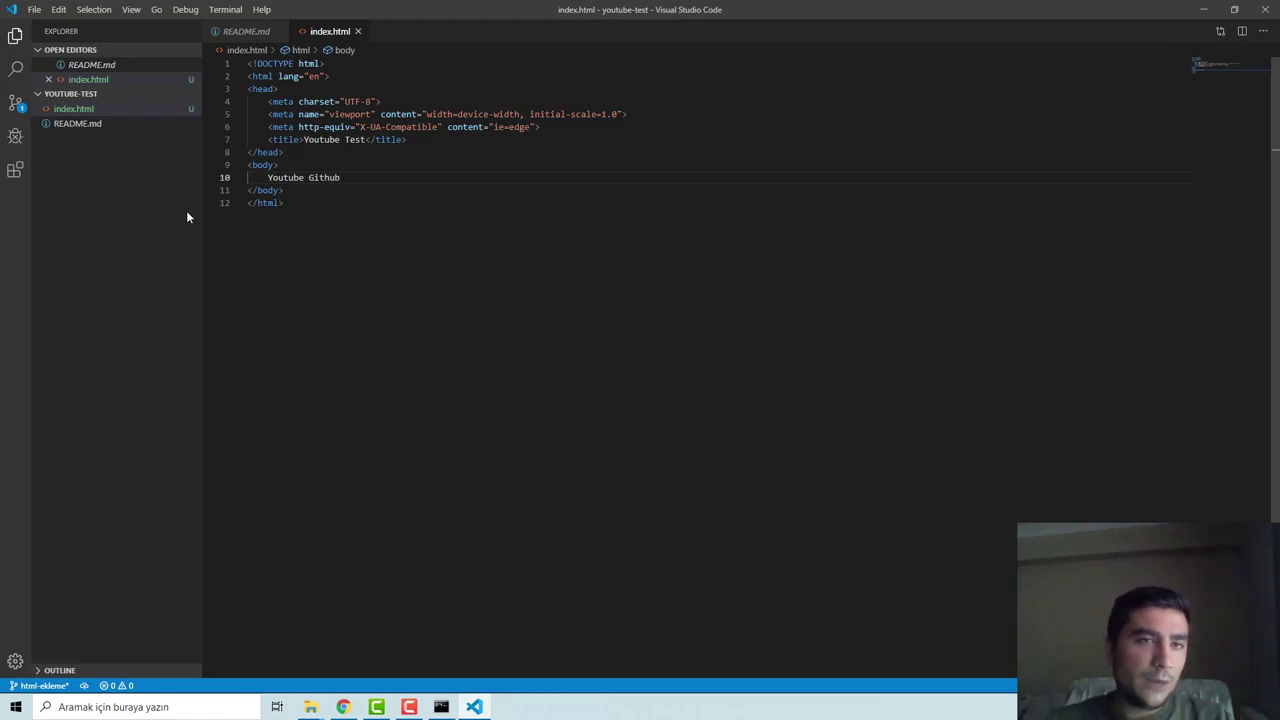
Add "Youtube değişiklik yapıldı." on line 3 of README.md and save the file
left_click(90, 125)
left_click(390, 127)
type("Youtube değişiklik yapıldı")
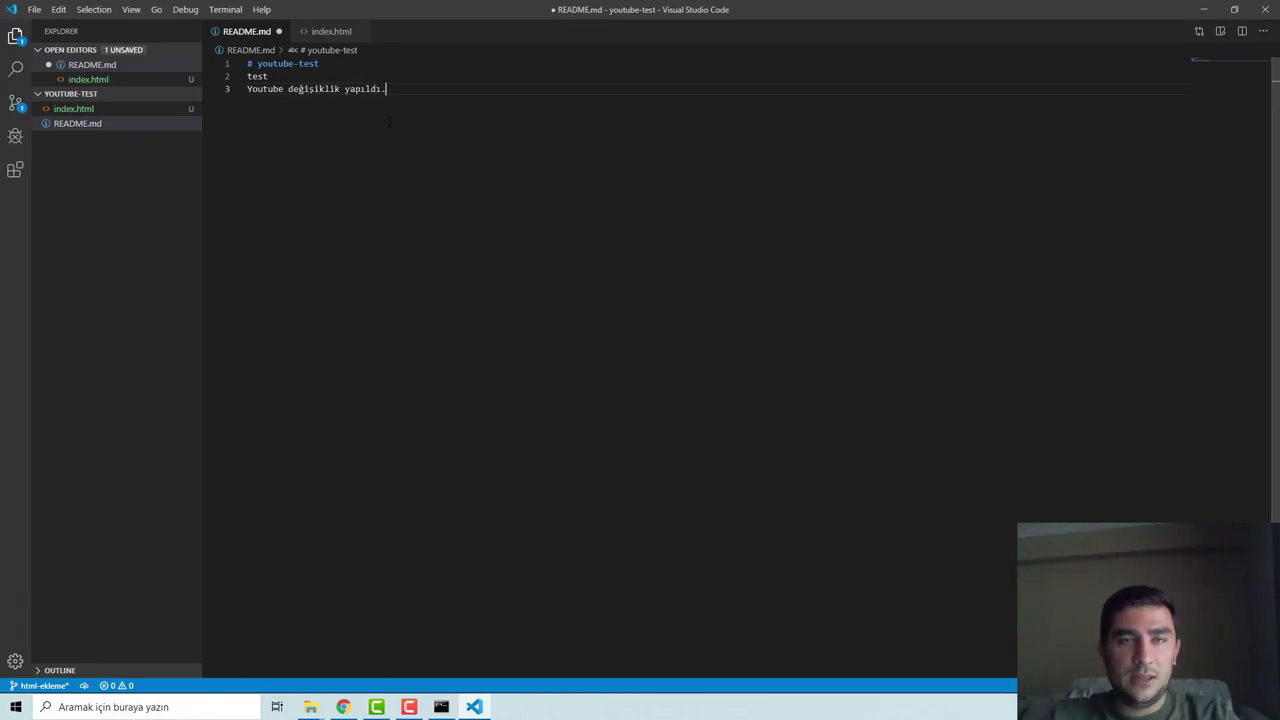
type(".")
key("ctrl+s")
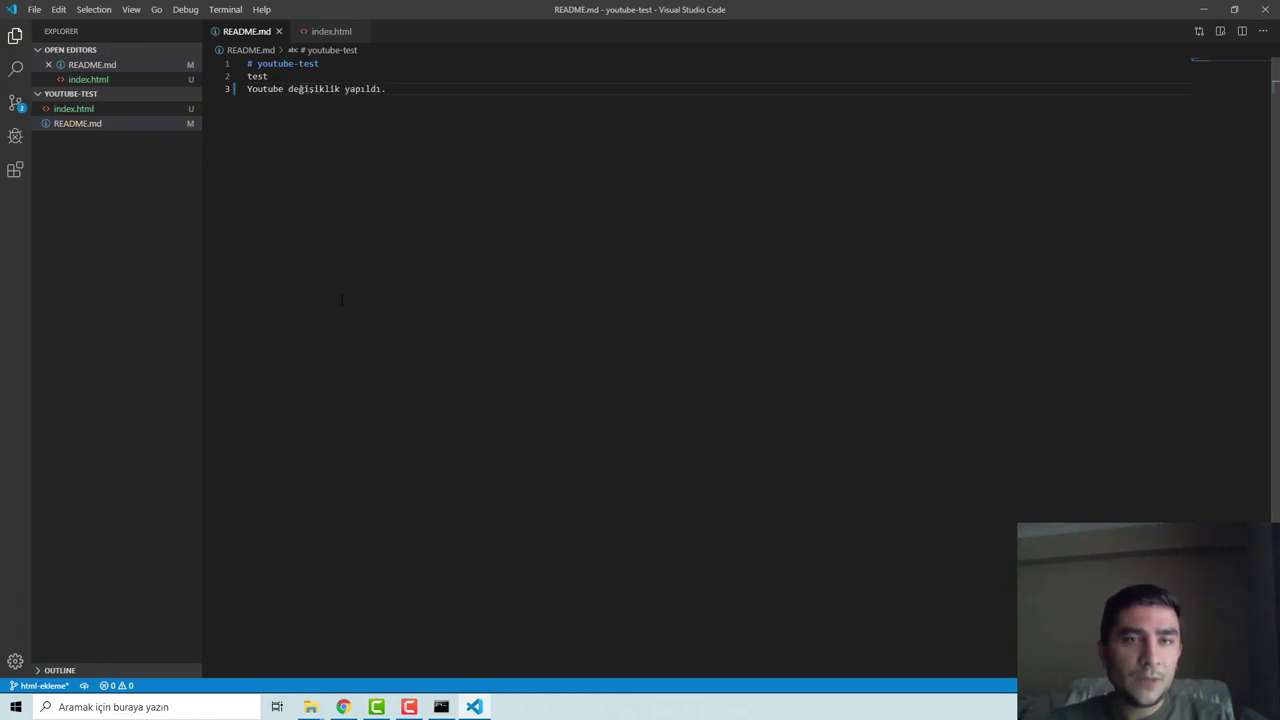